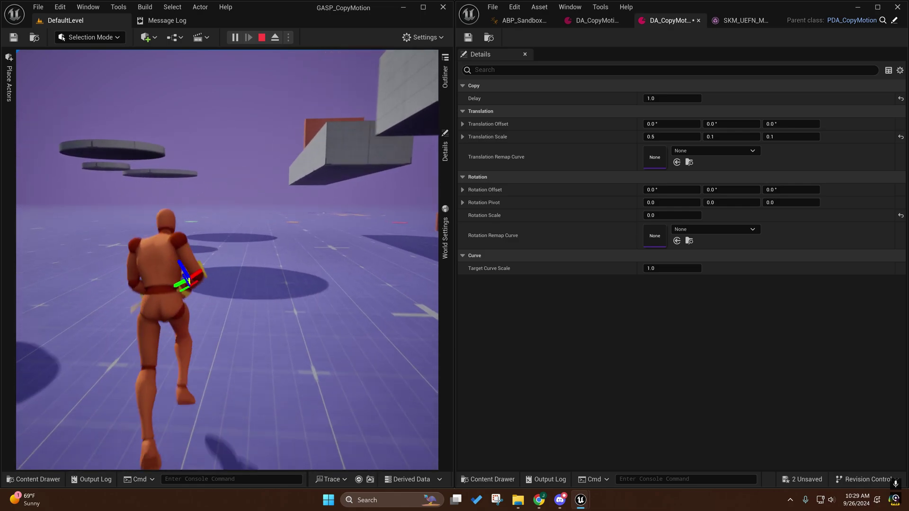
# Step: Set the Rotation Scale to 1.0 and run the character around to test the copied hand motion
pyautogui.hotkey('shift', 'F1')
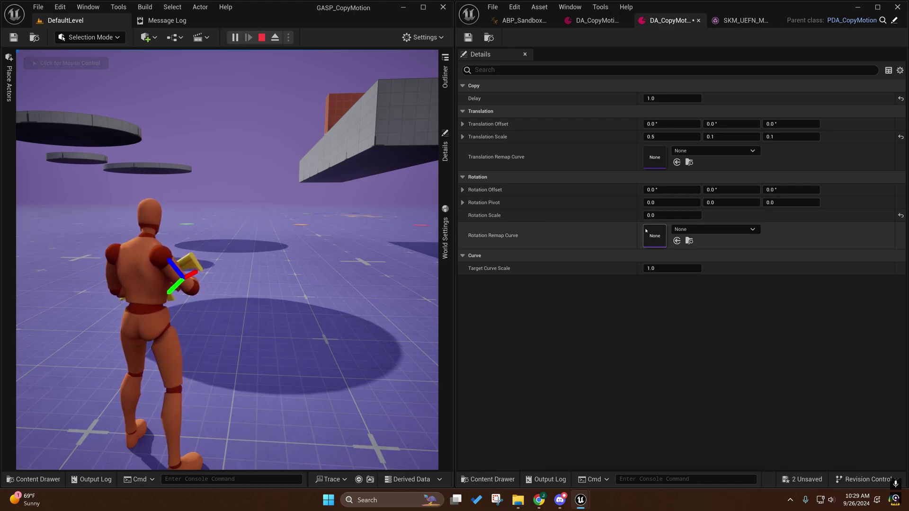
pyautogui.click(653, 215)
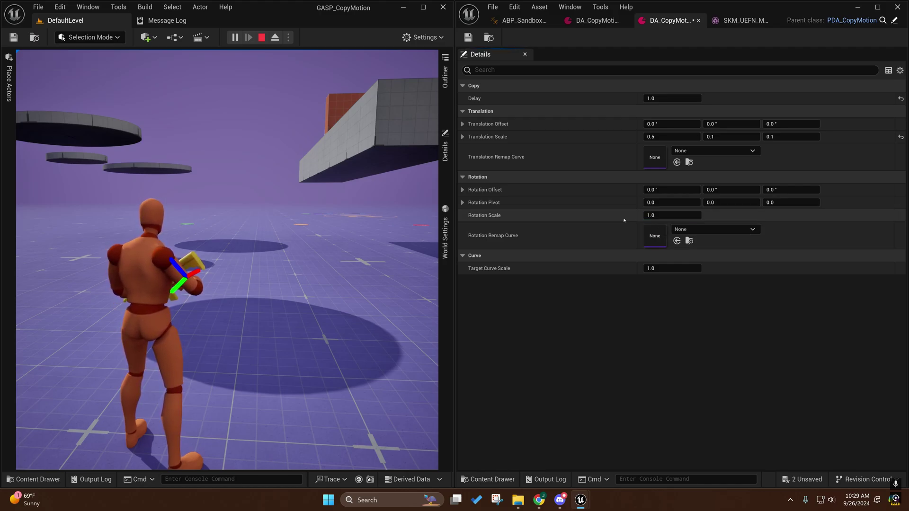
pyautogui.click(226, 231)
pyautogui.press('w')
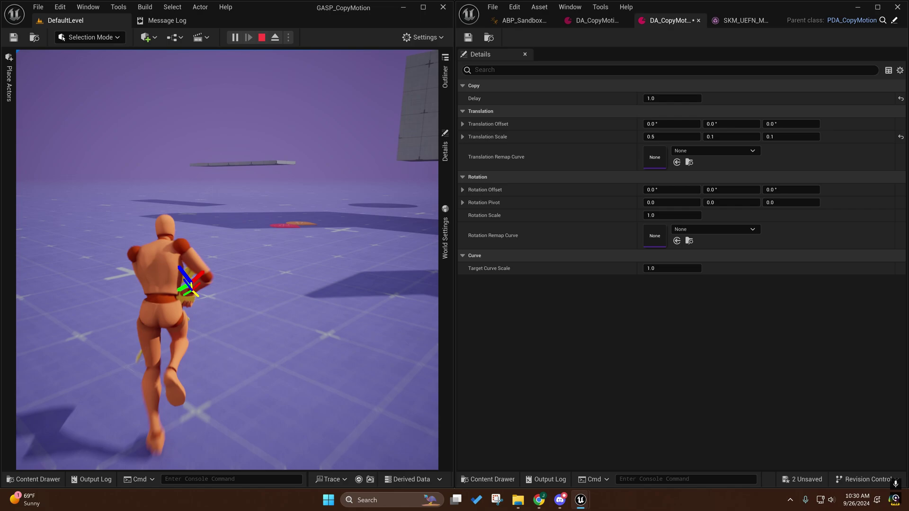
# Step: Set the Rotation Scale to 0.1 and test the copied hand motion by running the character
pyautogui.hotkey('shift', 'F1')
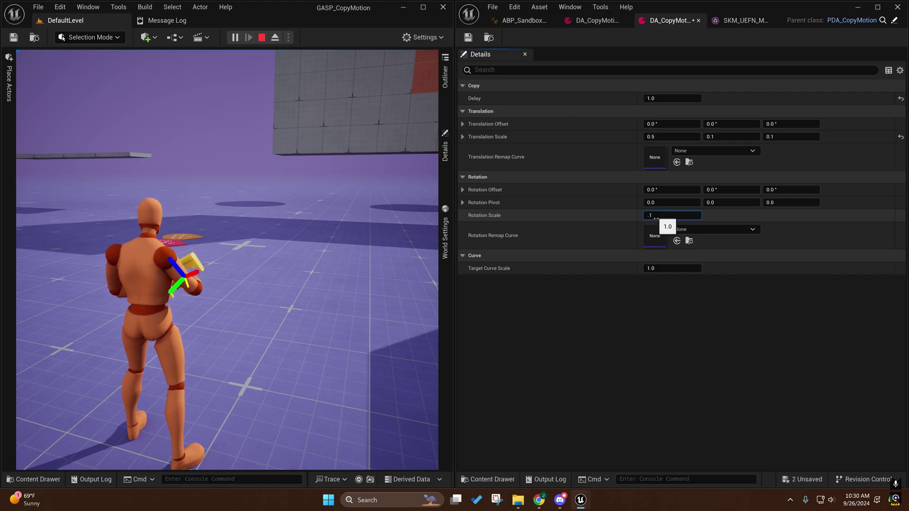
pyautogui.press('Return')
pyautogui.click(300, 227)
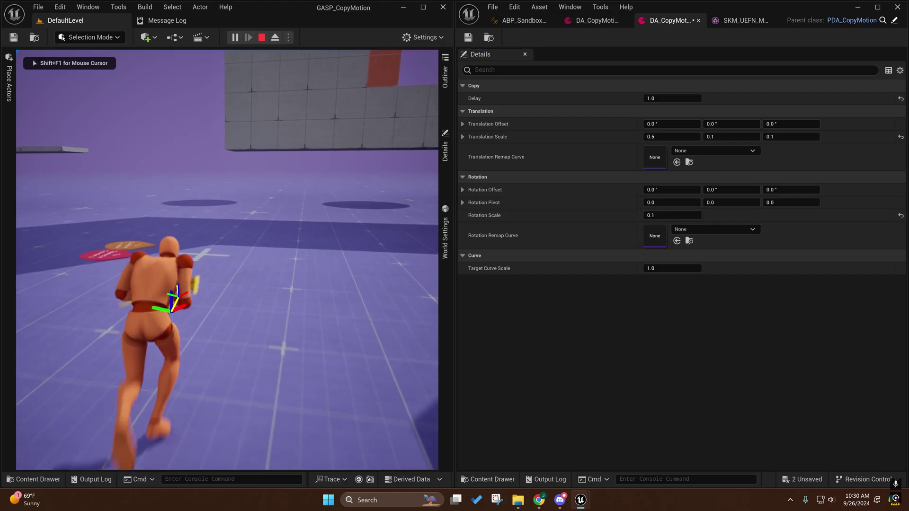
pyautogui.press('w')
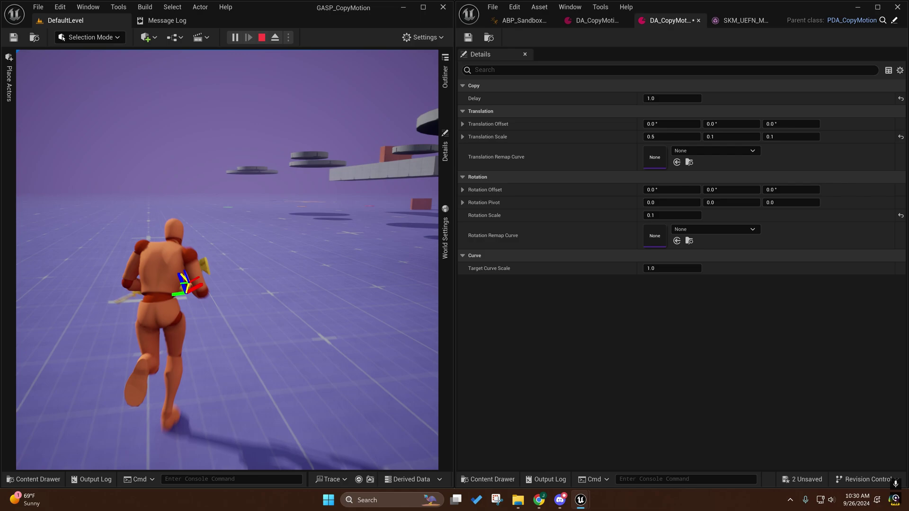
# Step: Try an X Translation Offset of 313353.143611 while running the character, and reset the offset to 0
pyautogui.hotkey('shift', 'F1')
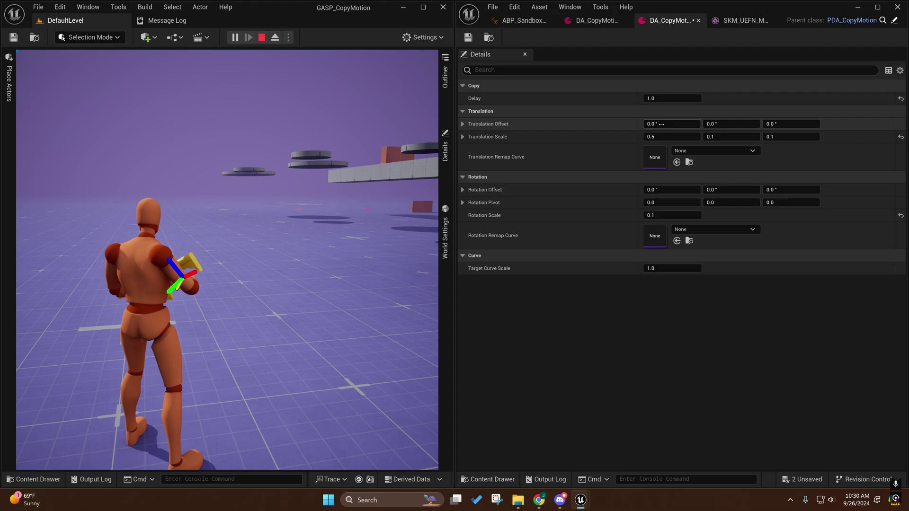
pyautogui.moveTo(661, 124); pyautogui.dragTo(686, 124)
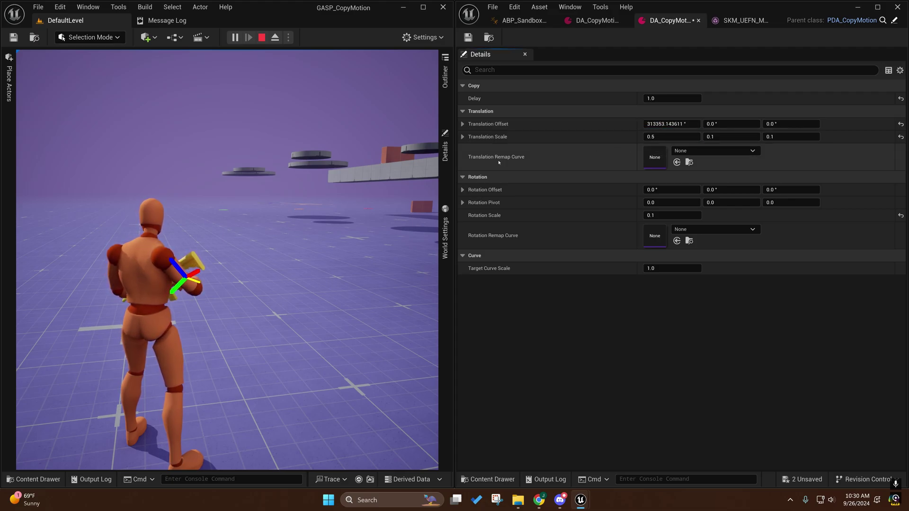
pyautogui.click(341, 199)
pyautogui.press('w')
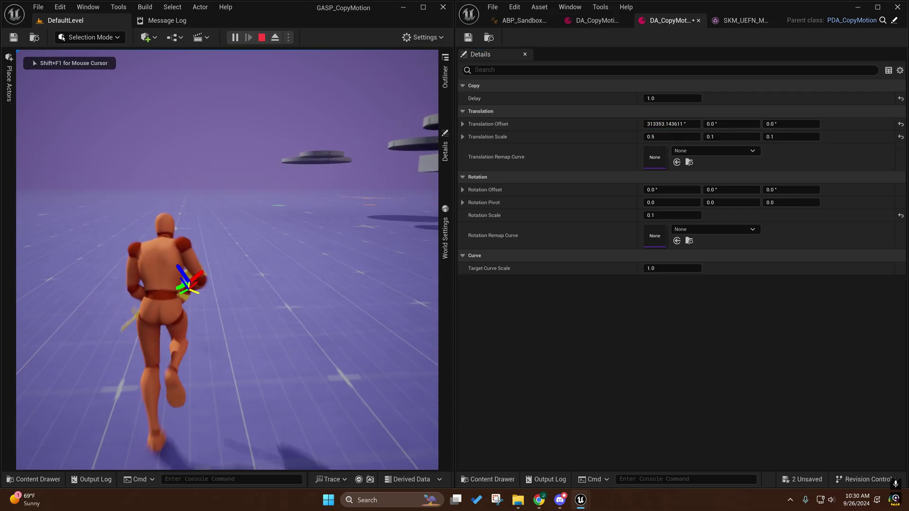
pyautogui.hotkey('shift', 'F1')
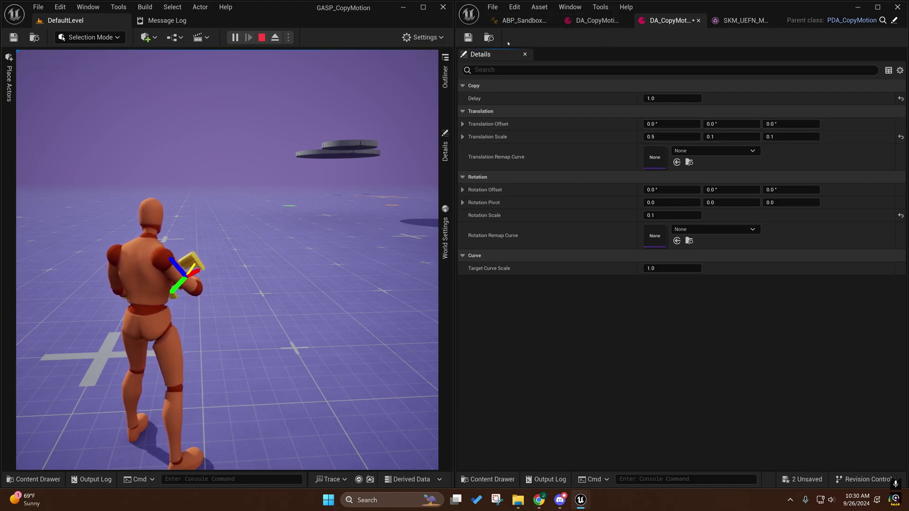
# Step: Open the ABP_SandboxCharacter animation graph and select the Copy Motion node to show its copy, translation and rotation settings
pyautogui.click(523, 20)
pyautogui.moveTo(614, 279); pyautogui.dragTo(581, 286, button='right')
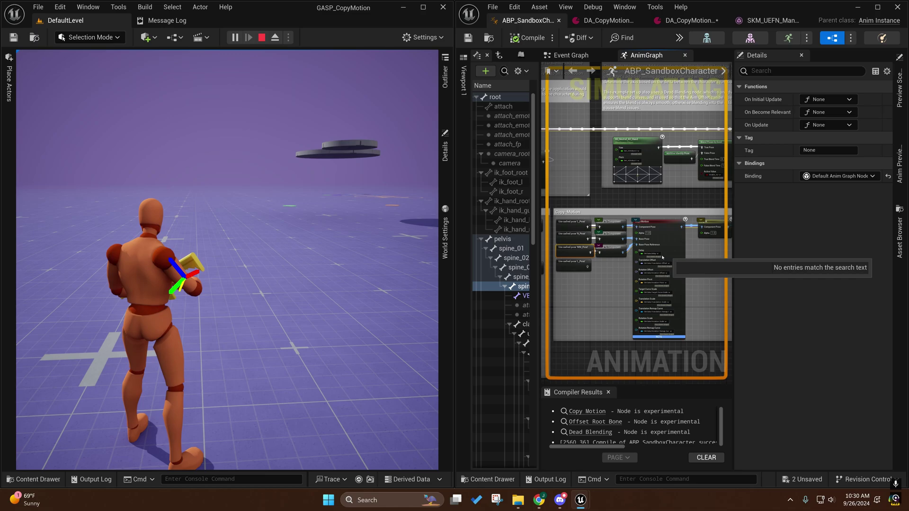
pyautogui.click(673, 234)
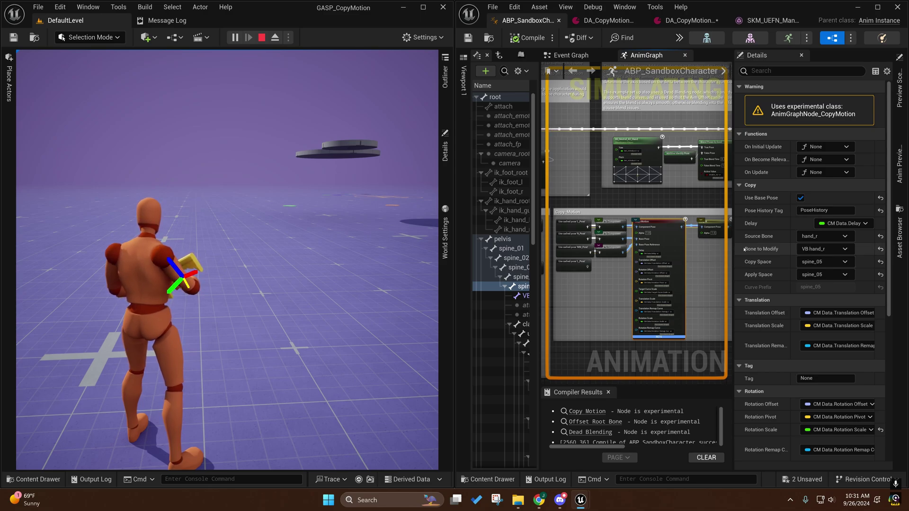
# Step: Move the unconnected 'L_Pose' cached pose node slightly further below the 'MM_Pose' node in the Copy-Motion group
pyautogui.moveTo(697, 246)
pyautogui.mouseDown(button='right')
pyautogui.moveTo(604, 292)
pyautogui.moveTo(891, 208)
pyautogui.moveTo(625, 238)
pyautogui.moveTo(740, 229)
pyautogui.moveTo(704, 235)
pyautogui.mouseUp(button='right')
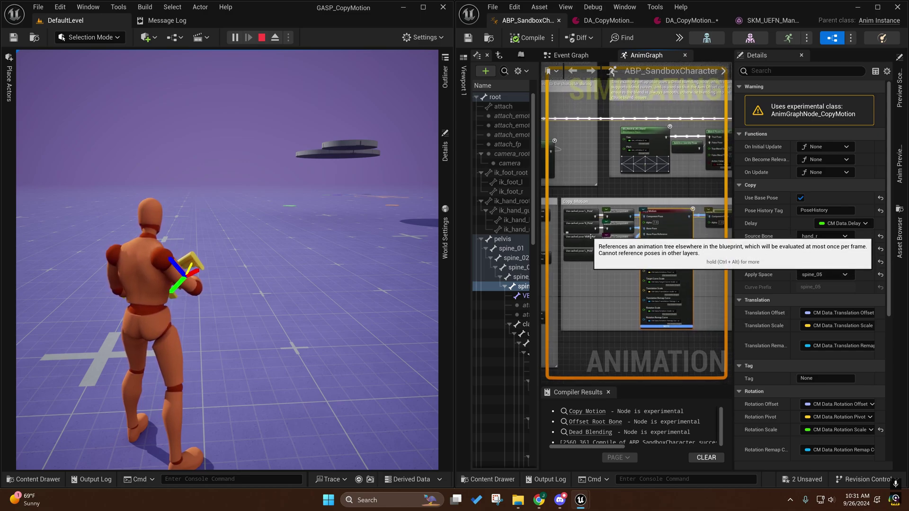
pyautogui.scroll(4, 590, 242)
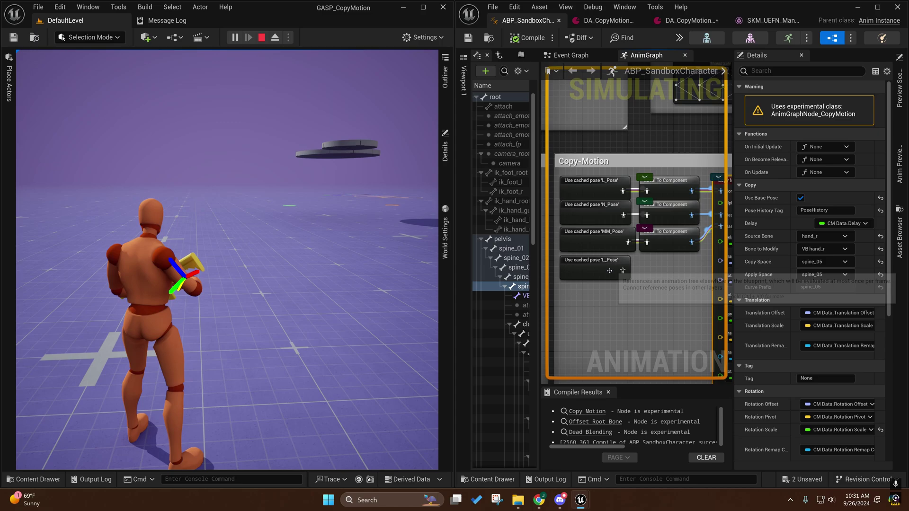
pyautogui.moveTo(596, 263); pyautogui.dragTo(595, 269)
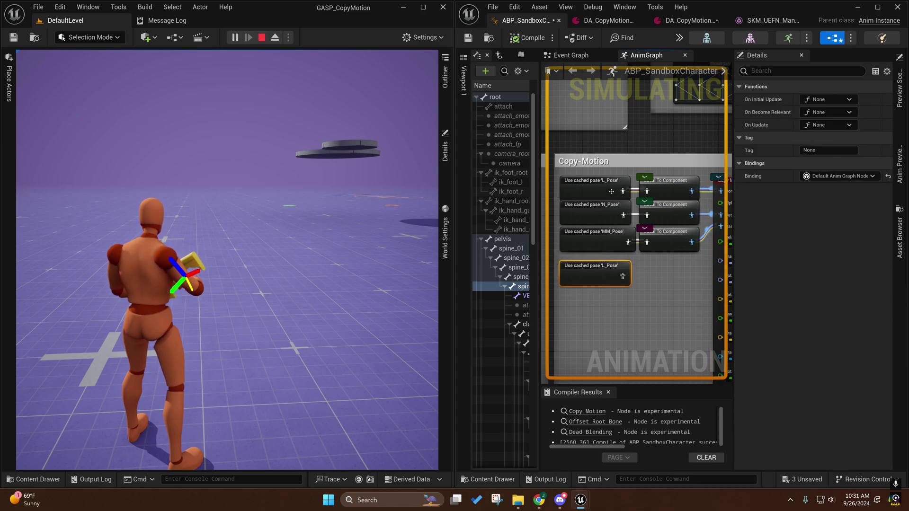
# Step: Examine the Copy Motion node's pose inputs and how their cached poses are built across the animation graph
pyautogui.moveTo(611, 191); pyautogui.dragTo(587, 203, button='right')
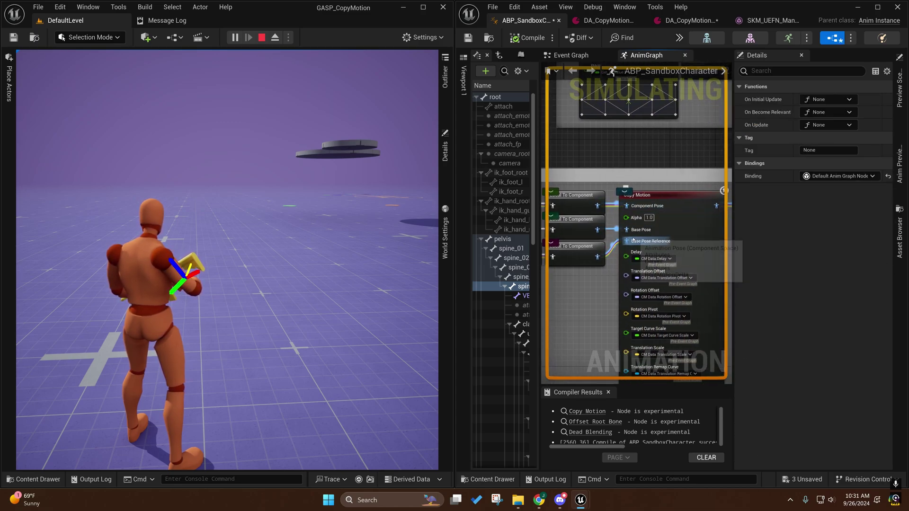
pyautogui.moveTo(566, 280); pyautogui.dragTo(694, 266, button='right')
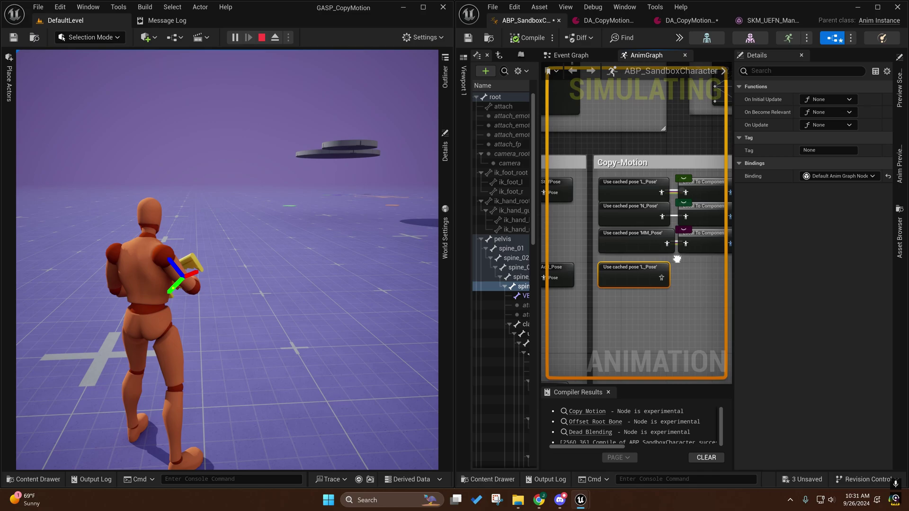
pyautogui.scroll(-3, 678, 259)
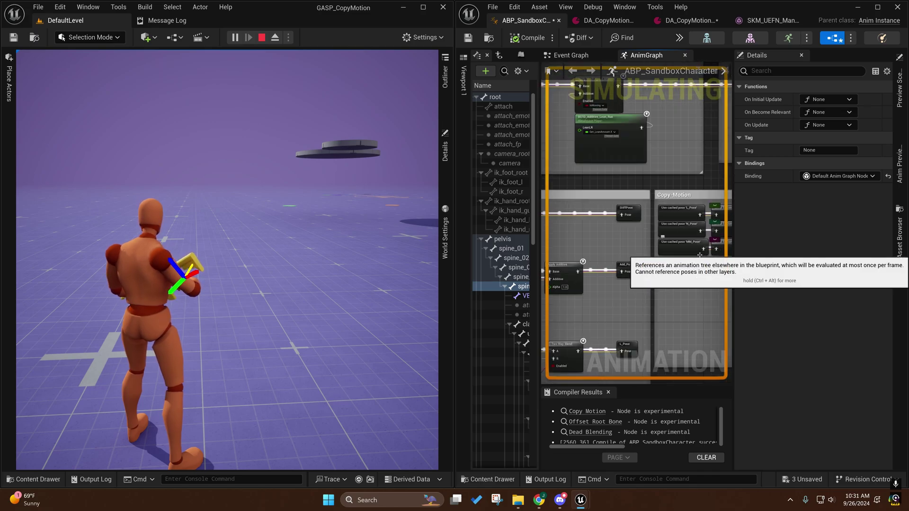
pyautogui.scroll(3, 701, 254)
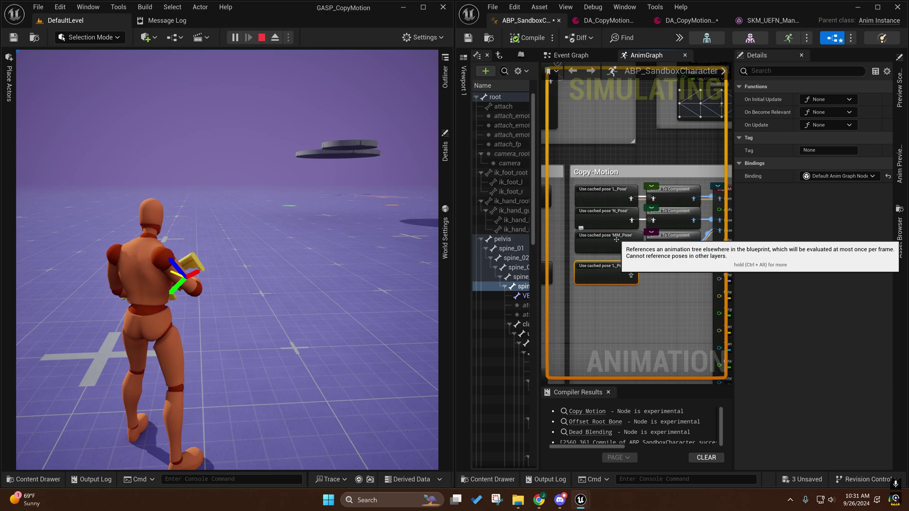
pyautogui.scroll(-5, 642, 221)
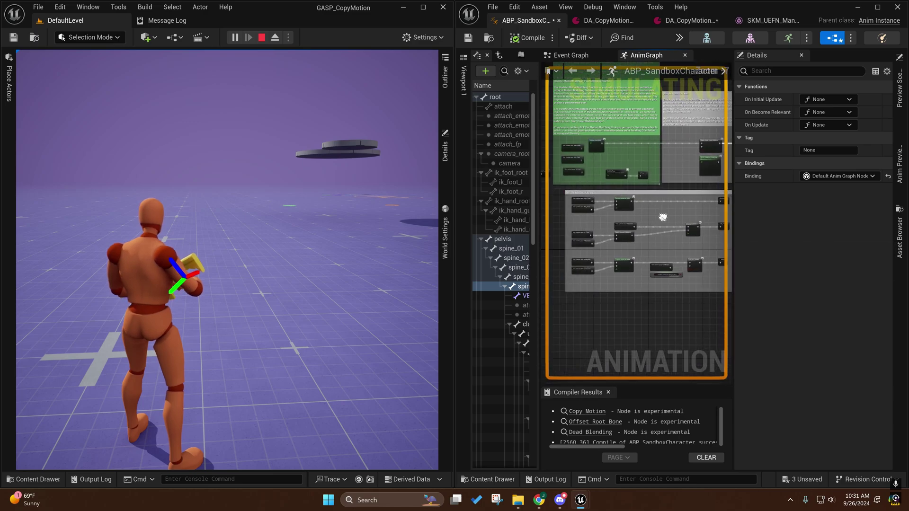
pyautogui.moveTo(554, 189); pyautogui.dragTo(719, 312)
pyautogui.moveTo(702, 222); pyautogui.dragTo(543, 295, button='right')
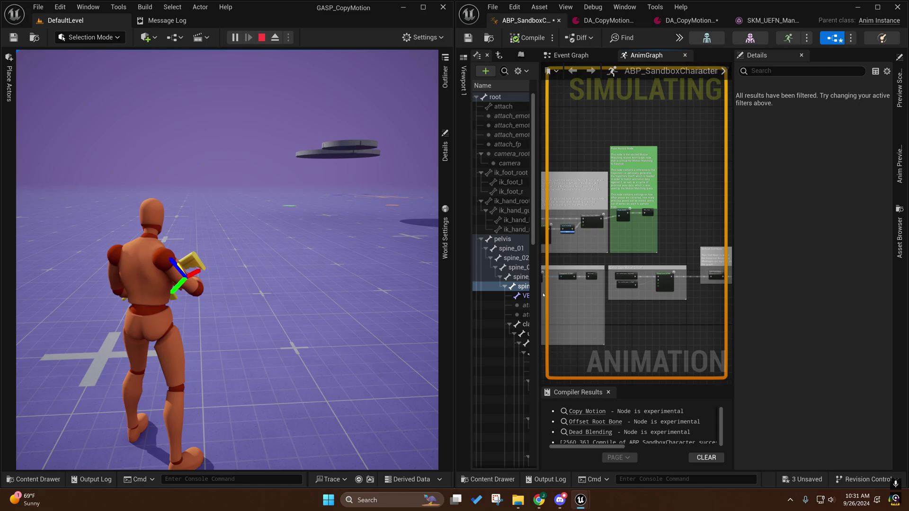
pyautogui.moveTo(674, 194); pyautogui.dragTo(615, 234)
pyautogui.moveTo(616, 234); pyautogui.dragTo(680, 171, button='right')
pyautogui.scroll(4, 655, 226)
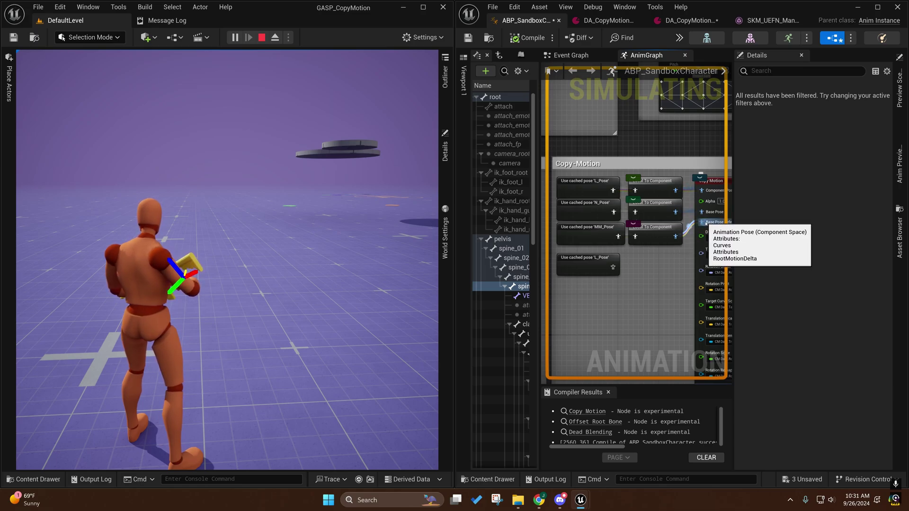
pyautogui.moveTo(657, 253); pyautogui.dragTo(666, 269, button='right')
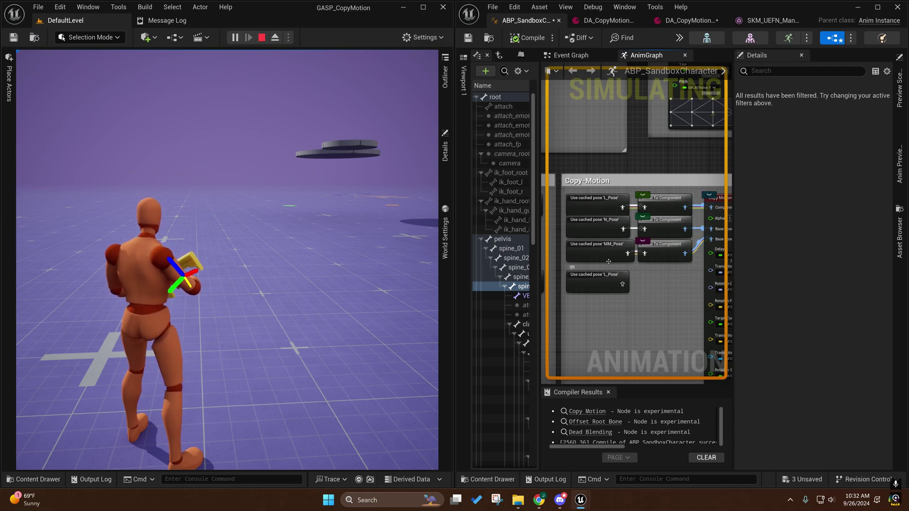
# Step: Turn on the pose watch for the 'L_Pose' conversion, aim the rifle, and eject from the character to frame it from the side
pyautogui.click(642, 195)
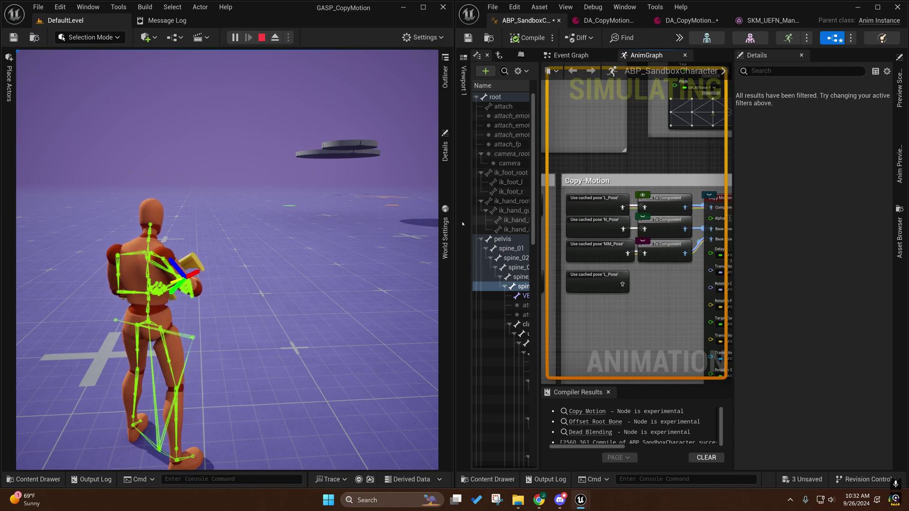
pyautogui.click(238, 208)
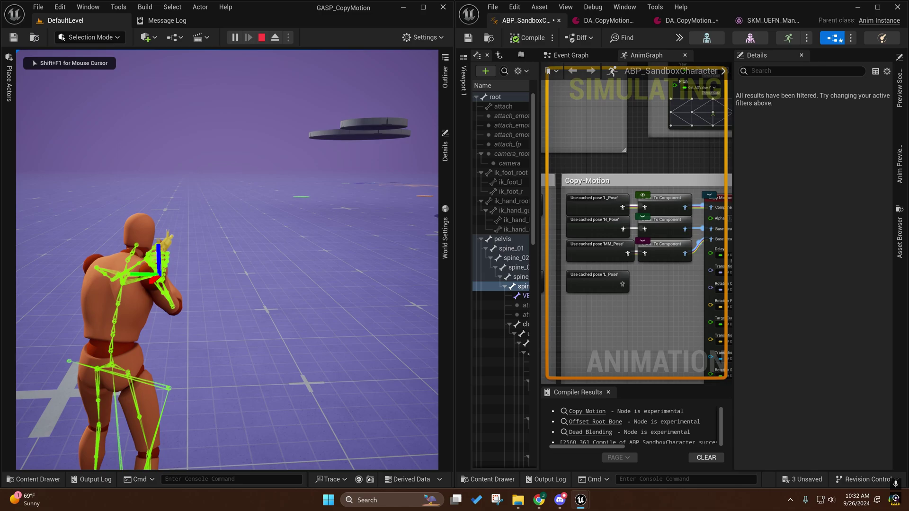
pyautogui.hotkey('shift', 'F1')
pyautogui.click(276, 37)
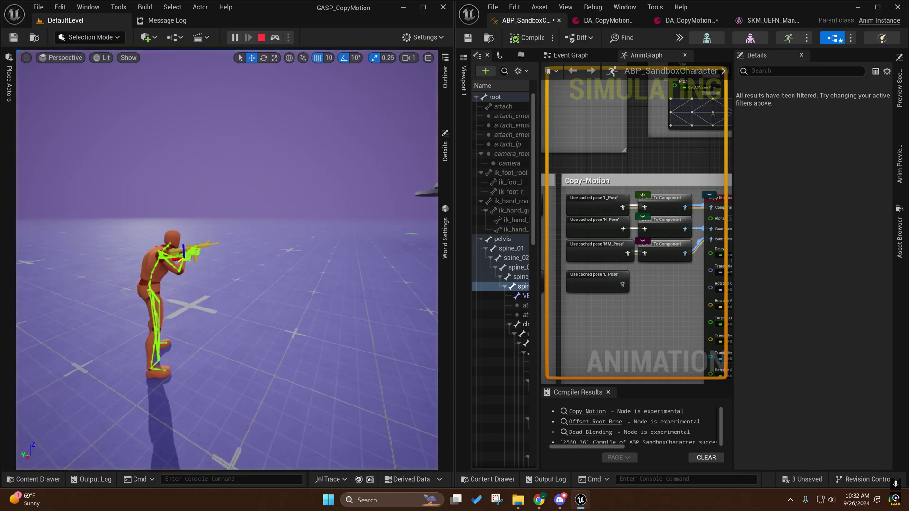
pyautogui.press('f')
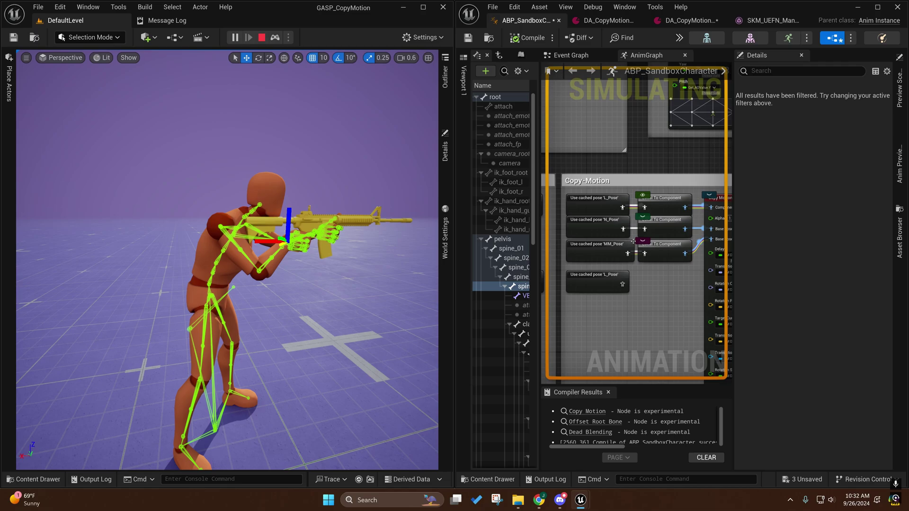
# Step: Turn on the pose watch for the 'N_Pose' conversion and compare both skeletons up close around the character's upper body
pyautogui.click(642, 218)
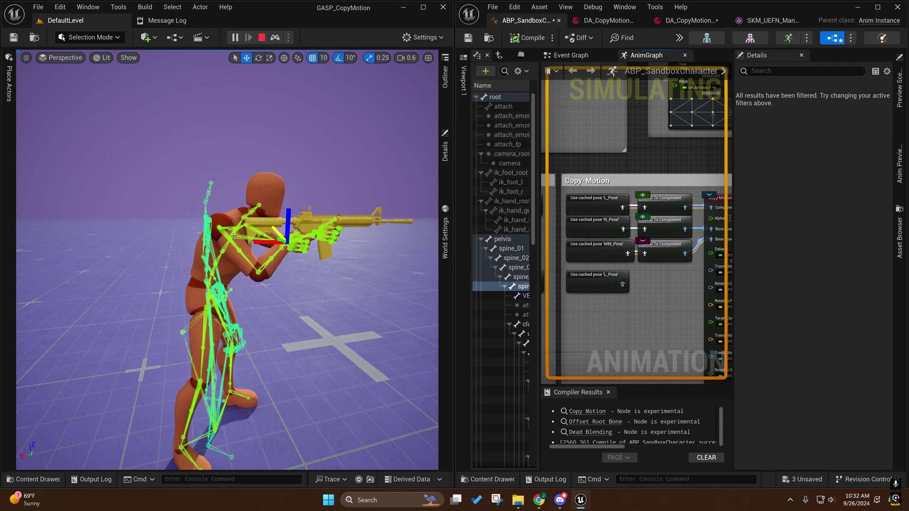
pyautogui.scroll(-3, 232, 289)
pyautogui.press('a')
pyautogui.moveTo(232, 288); pyautogui.dragTo(264, 316, button='right')
pyautogui.press('w')
pyautogui.press('d')
pyautogui.scroll(1, 317, 284)
pyautogui.press('w')
pyautogui.press('s')
pyautogui.press('w')
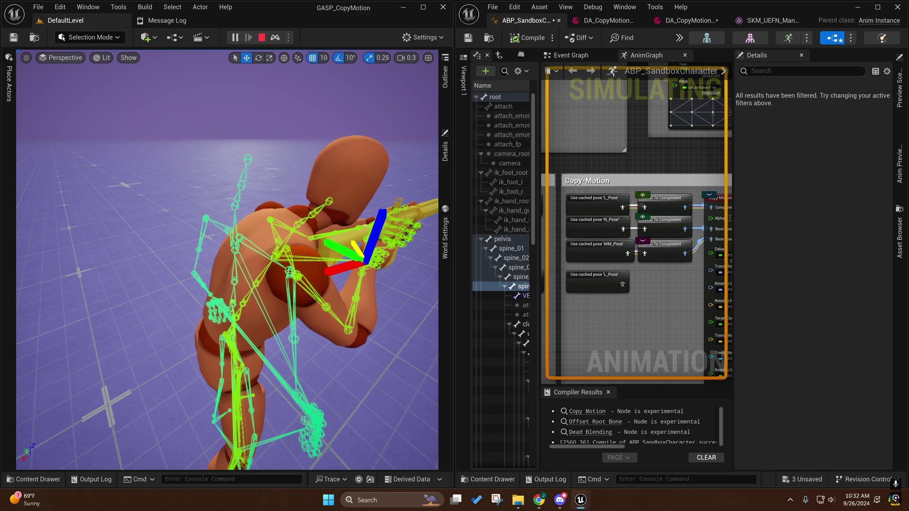
# Step: Select the Copy Motion node and examine its bone and space settings against the watched skeletons
pyautogui.moveTo(630, 243); pyautogui.dragTo(553, 256, button='right')
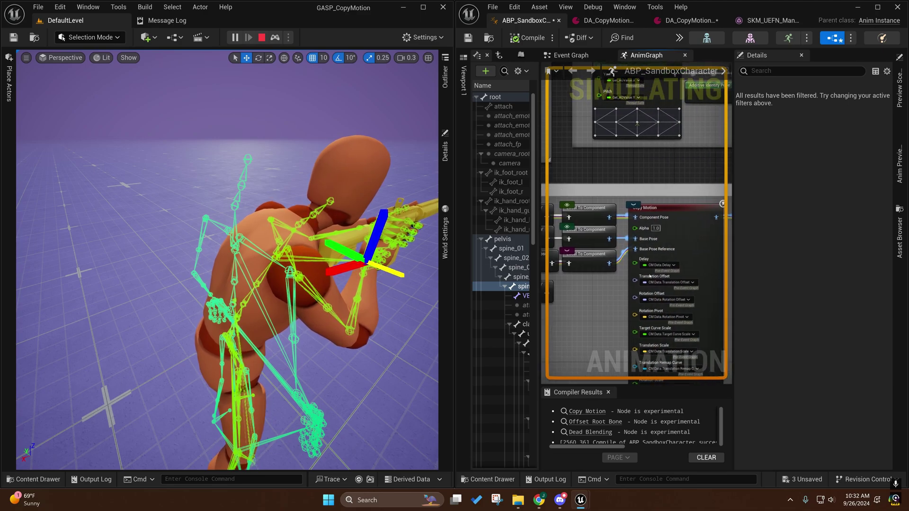
pyautogui.click(672, 223)
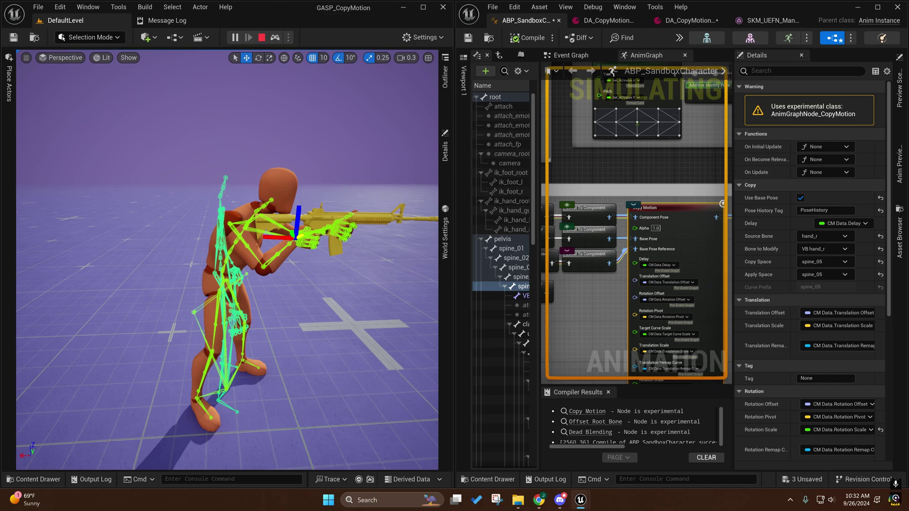
pyautogui.moveTo(285, 239); pyautogui.dragTo(280, 227, button='right')
pyautogui.press('w')
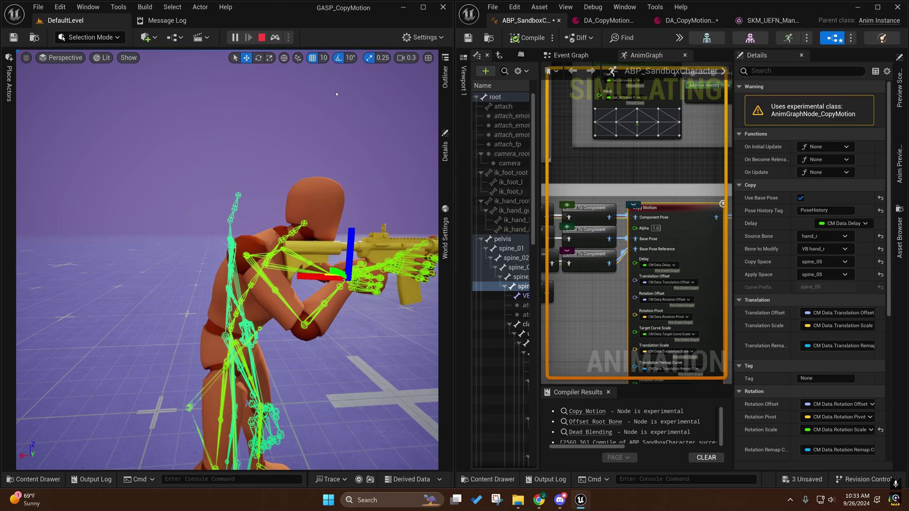
# Step: Turn on the pose watch for the 'MM_Pose' conversion and view all three skeletons on the aiming character
pyautogui.moveTo(568, 318); pyautogui.dragTo(670, 303, button='right')
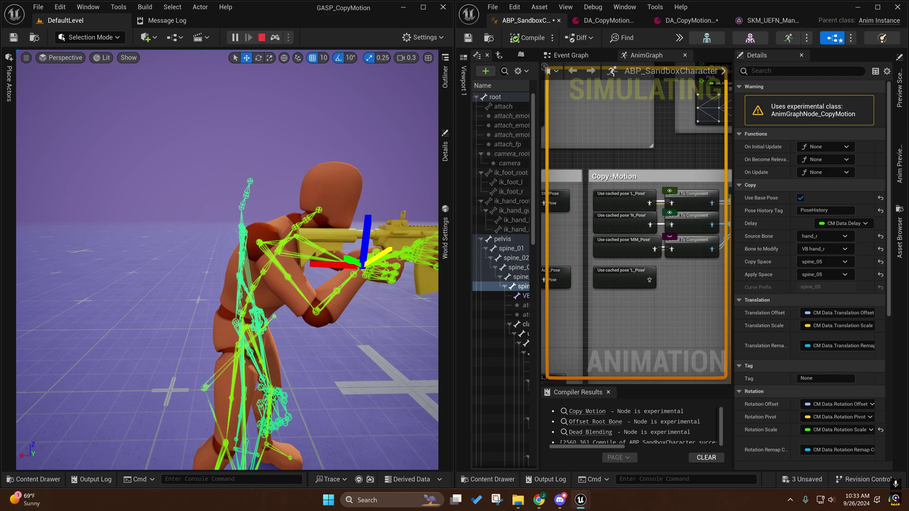
pyautogui.click(669, 238)
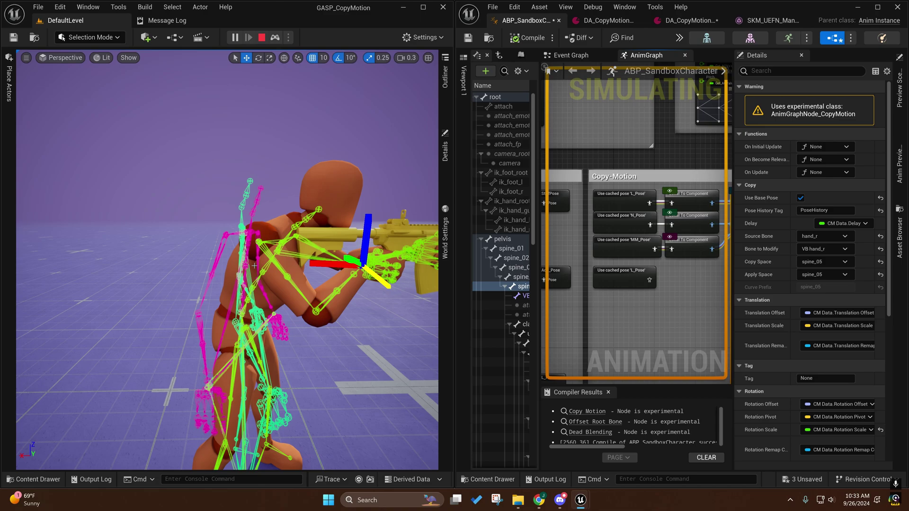
pyautogui.moveTo(254, 266); pyautogui.dragTo(244, 267, button='right')
pyautogui.scroll(-1, 254, 266)
pyautogui.press('s')
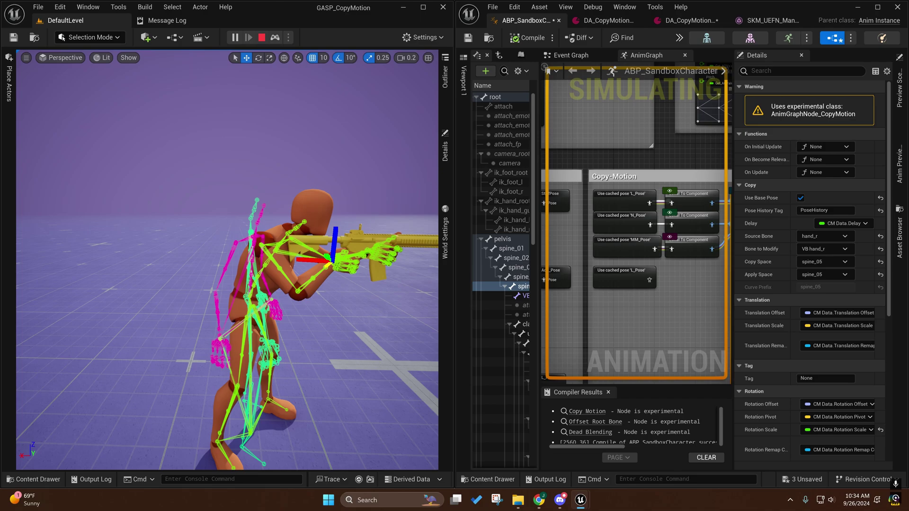
# Step: Possess the character again and slow the game down with the console command 'slomo .2'
pyautogui.click(275, 37)
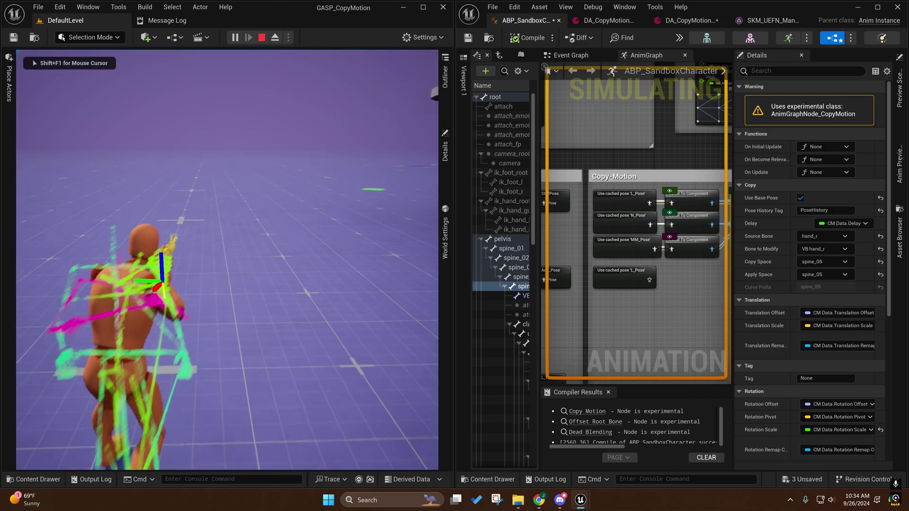
pyautogui.press('`')
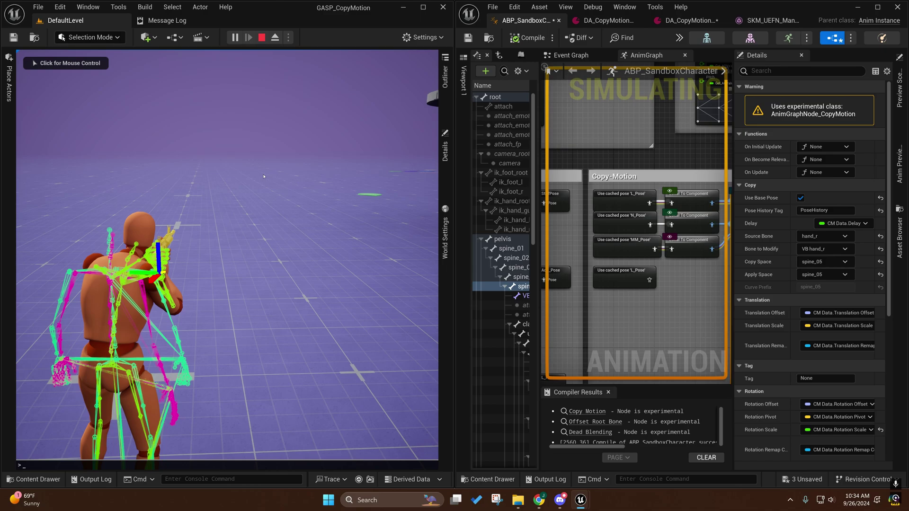
pyautogui.write('sl')
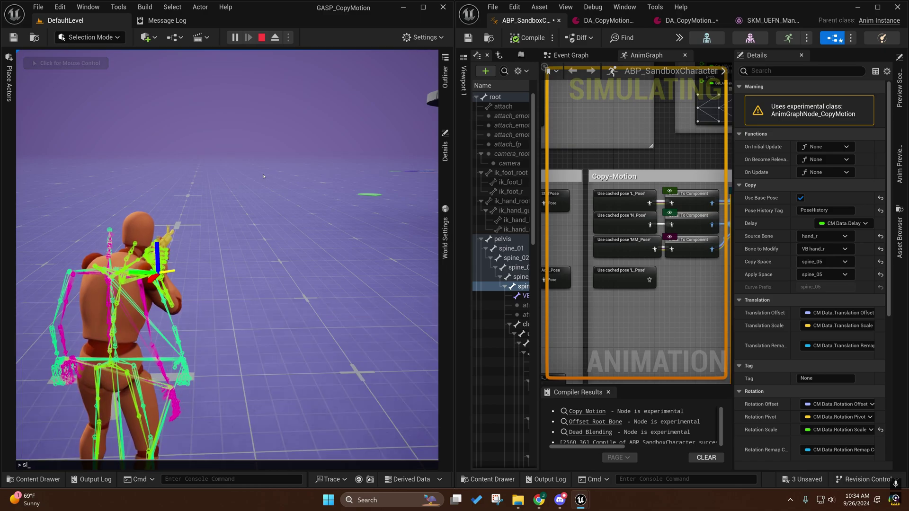
pyautogui.write('omo .2')
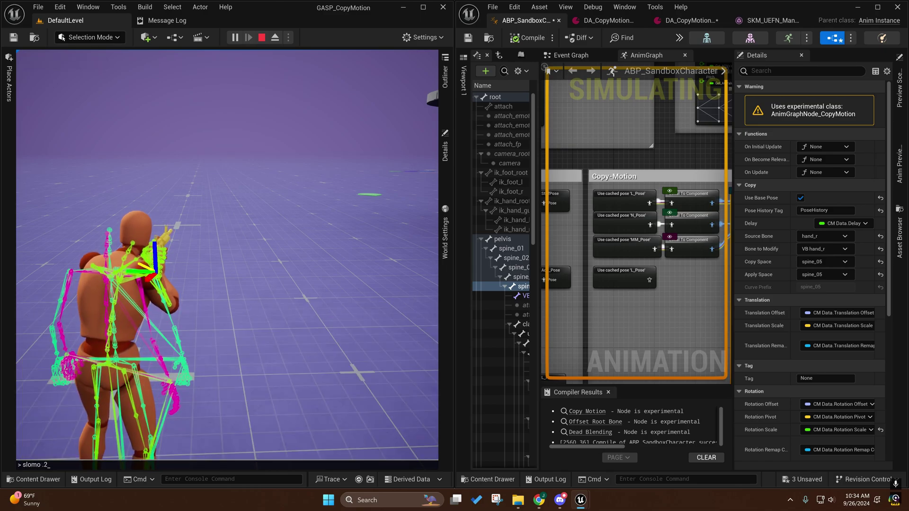
pyautogui.press('Return')
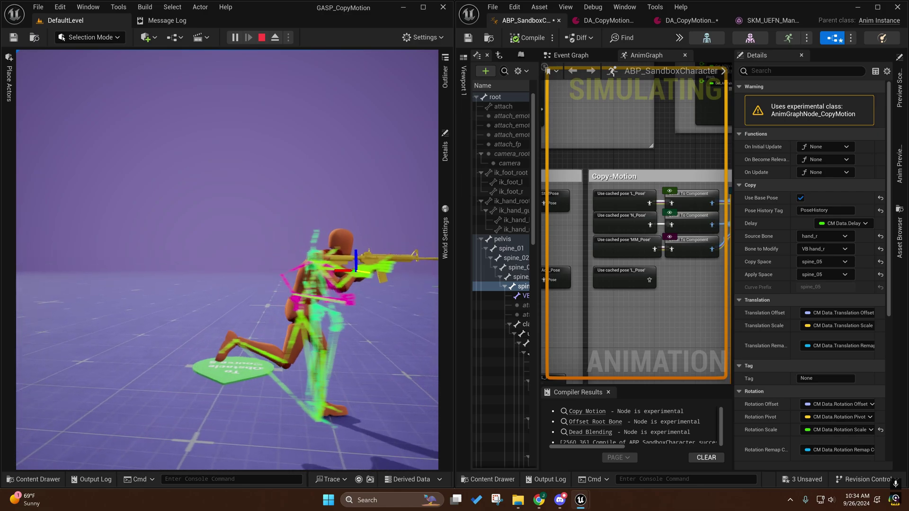
# Step: Release the game cursor and review the delay, translation scale and rotation scale in the modified Copy Motion data asset
pyautogui.hotkey('shift', 'F1')
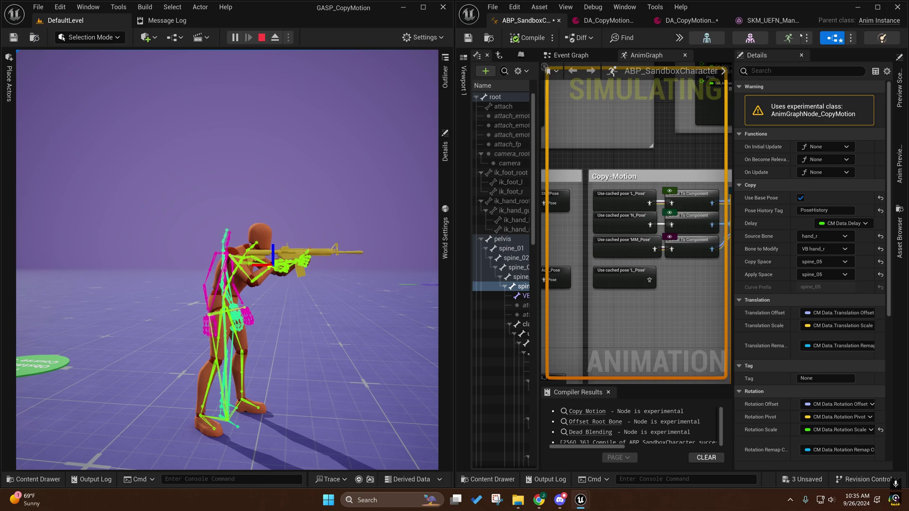
pyautogui.click(688, 20)
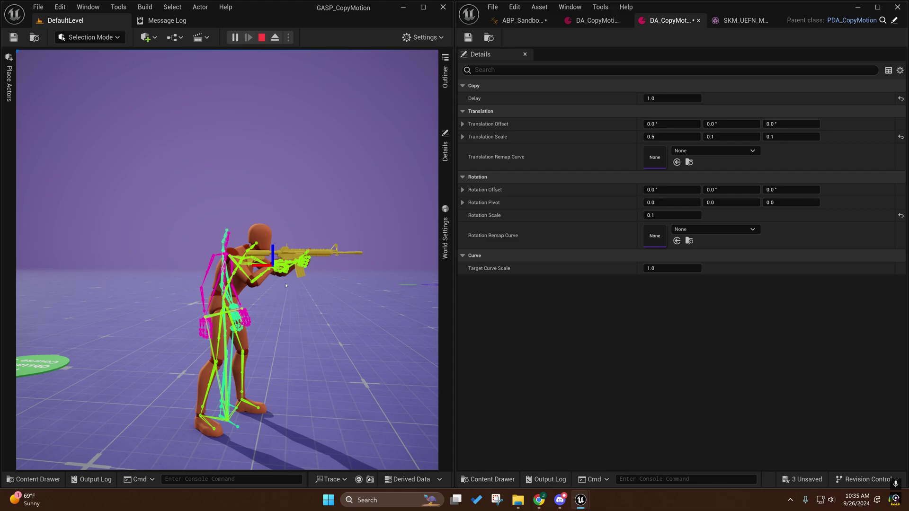
# Step: Return to ABP_SandboxCharacter and turn off the pose watches for the 'L_Pose', 'N_Pose' and 'MM_Pose' conversions
pyautogui.click(521, 20)
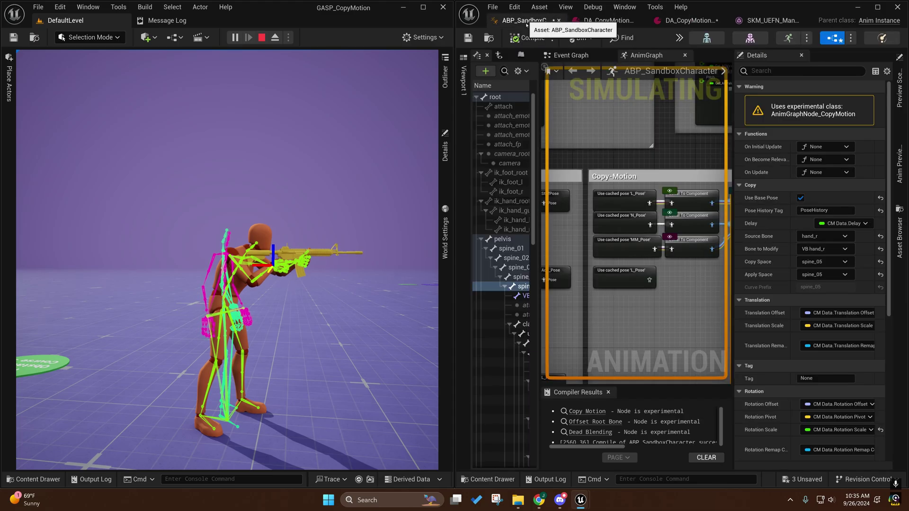
pyautogui.click(633, 180)
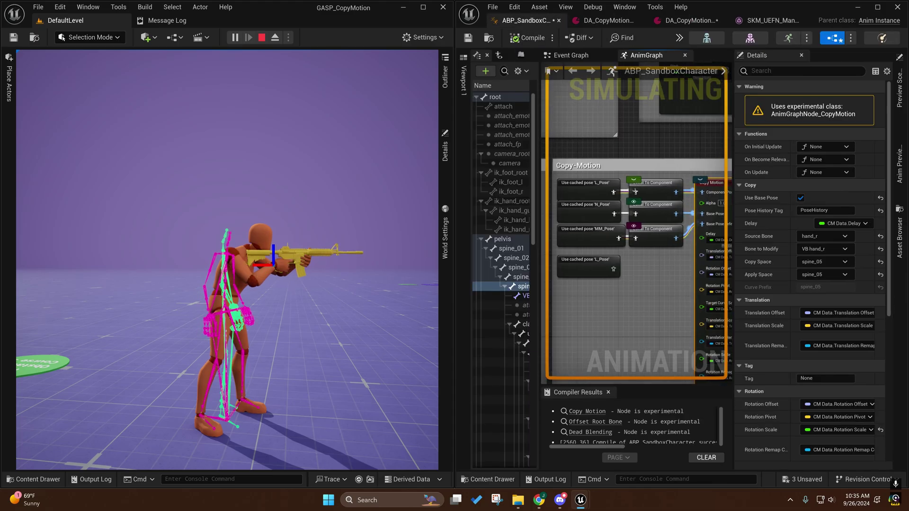
pyautogui.click(633, 226)
# Step: Take control of the character and restore normal game speed with the console command 'slomo 1'
pyautogui.click(379, 231)
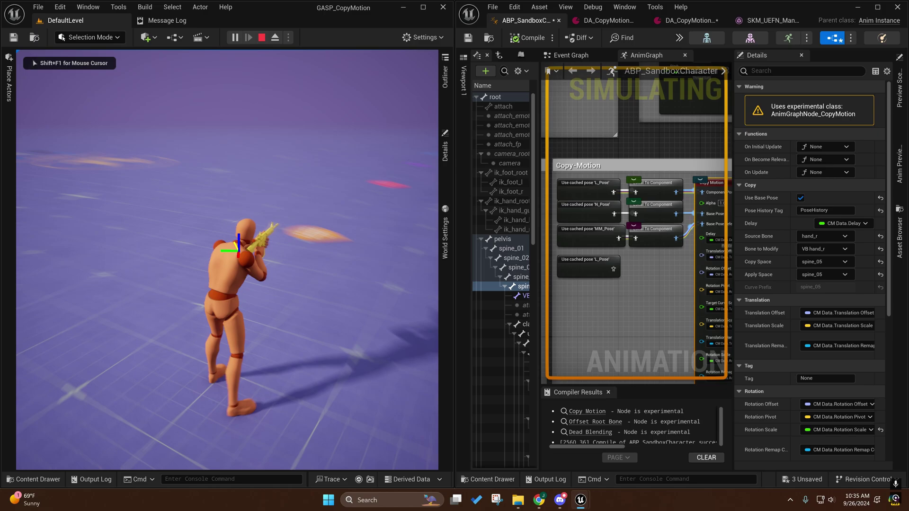
pyautogui.press('`')
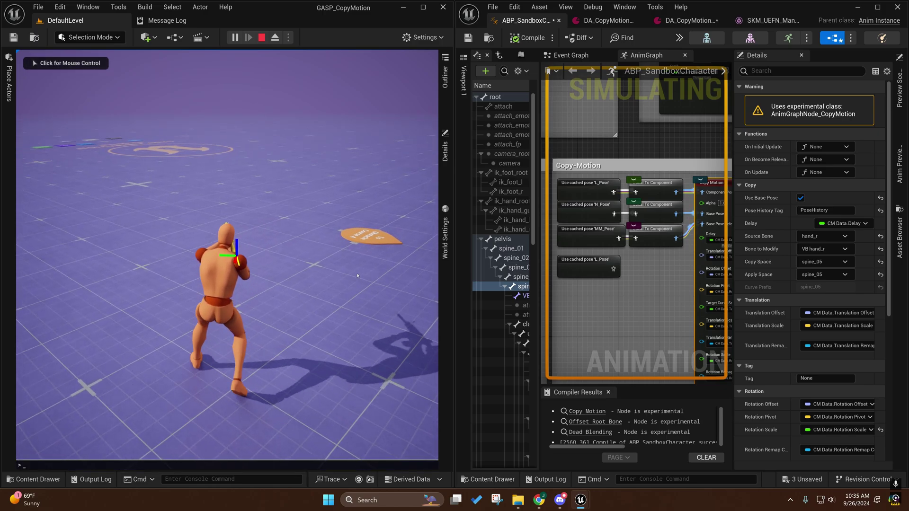
pyautogui.write('slomo 1')
pyautogui.press('Return')
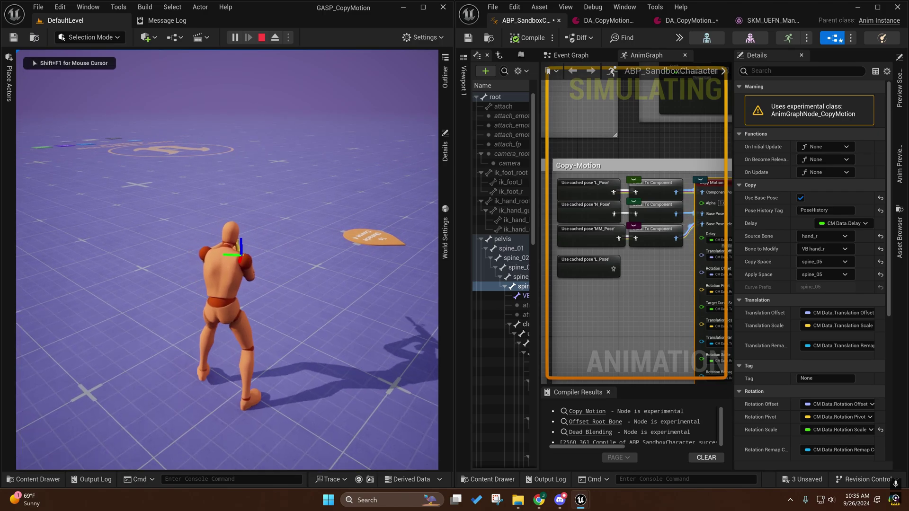
# Step: Run the character forward past the obstacle blocks, aiming and lowering the rifle, to check the hand motion at full speed
pyautogui.press('w')
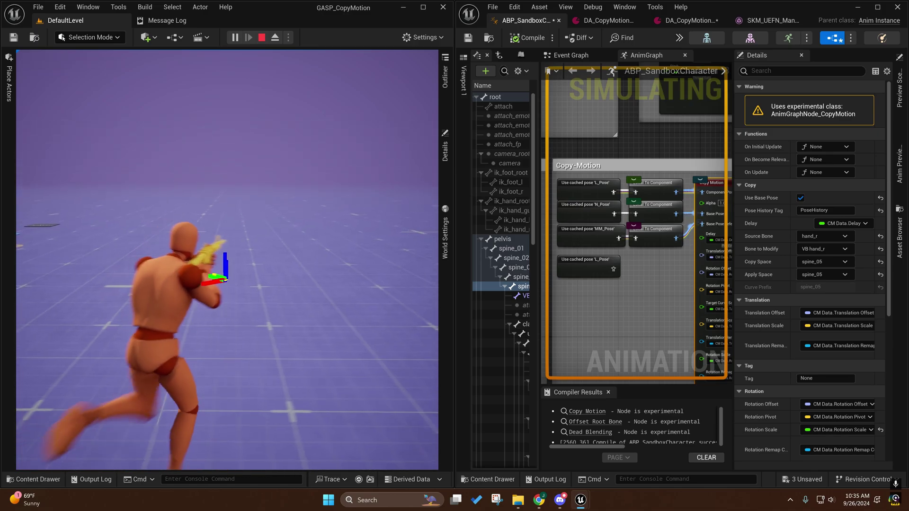
pyautogui.press('d')
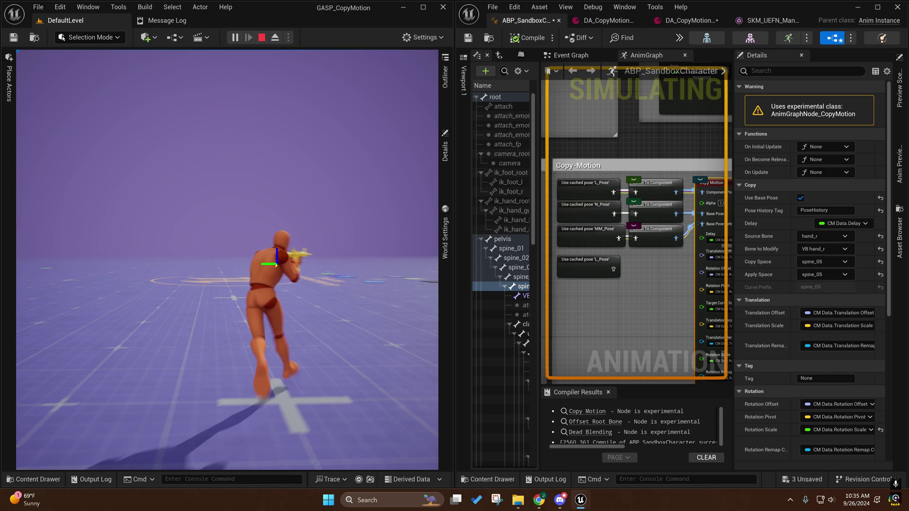
pyautogui.press('w')
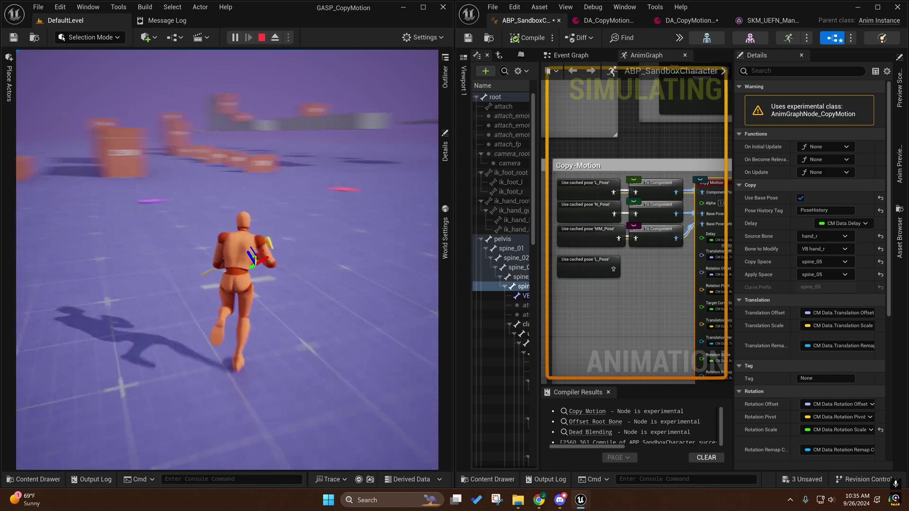
pyautogui.press('w')
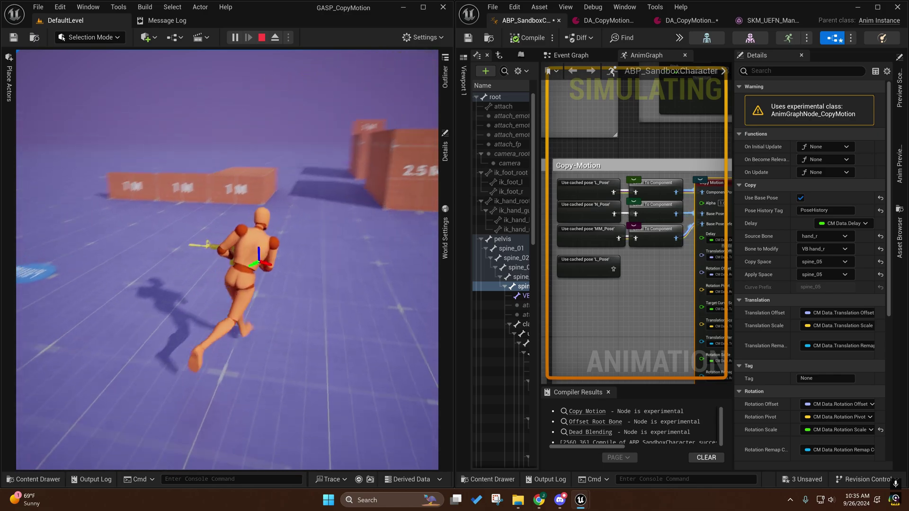
pyautogui.press('w')
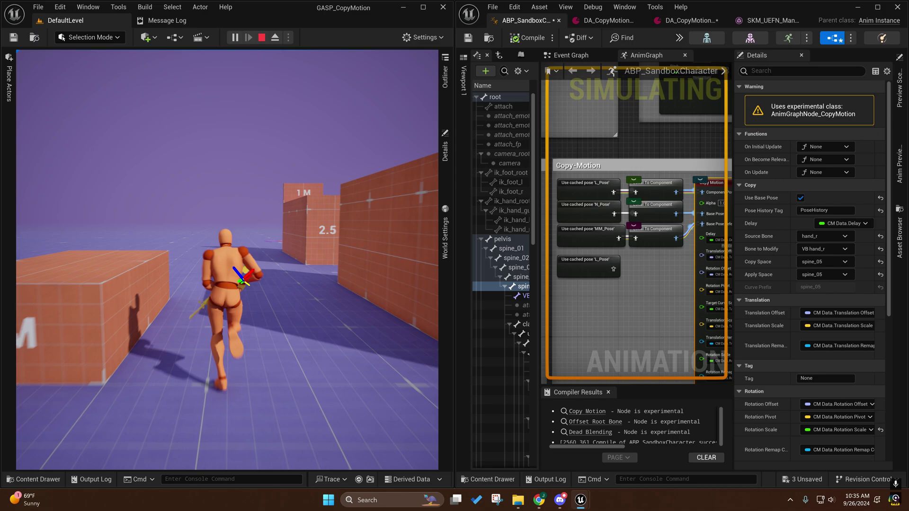
pyautogui.press('w')
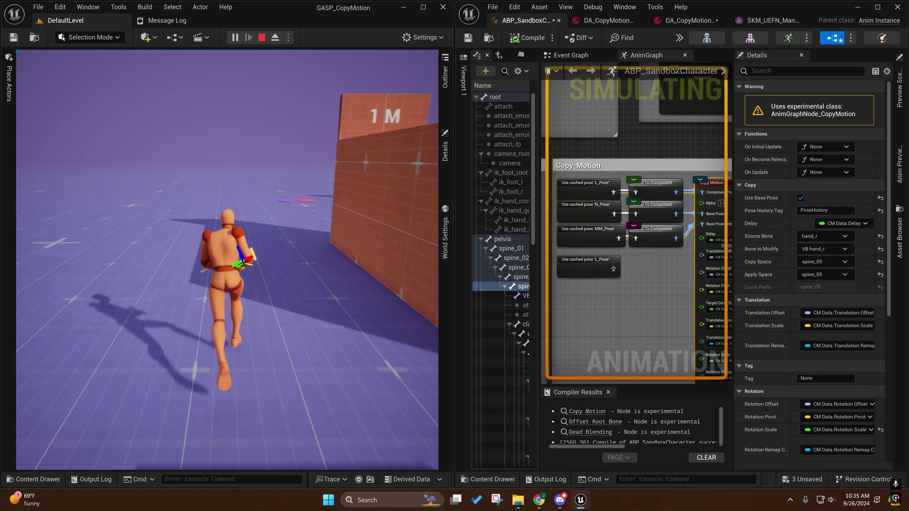
pyautogui.press('w')
pyautogui.press('w')
# Step: Toggle Copy Motion off and on while the character runs with the rifle lowered to compare the arm movement
pyautogui.press('e')
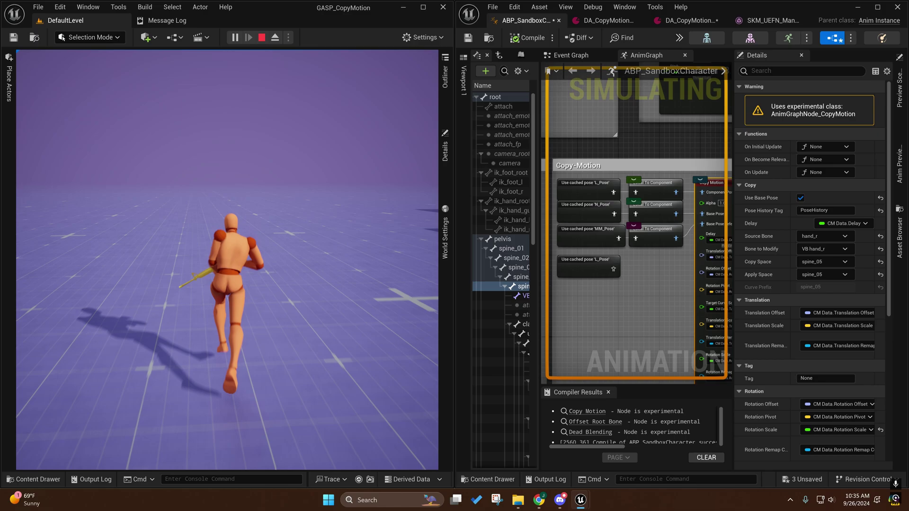
pyautogui.press('c')
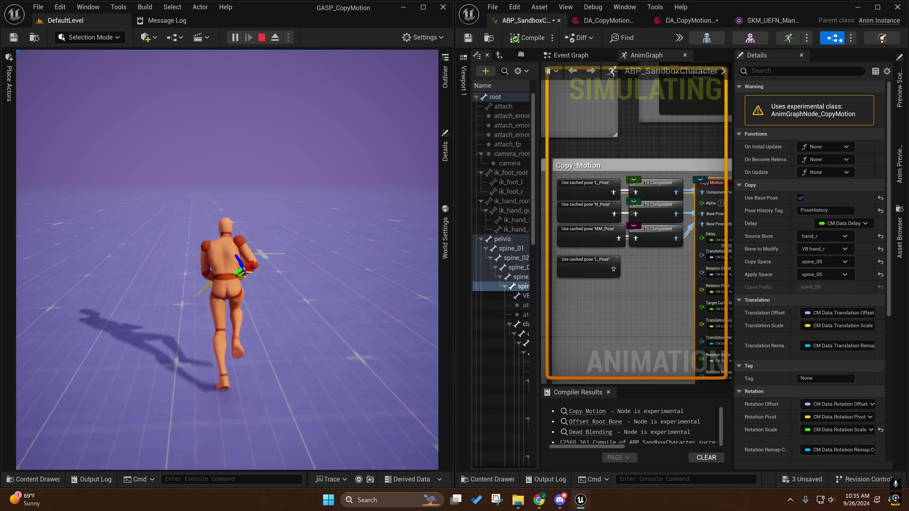
pyautogui.press('c')
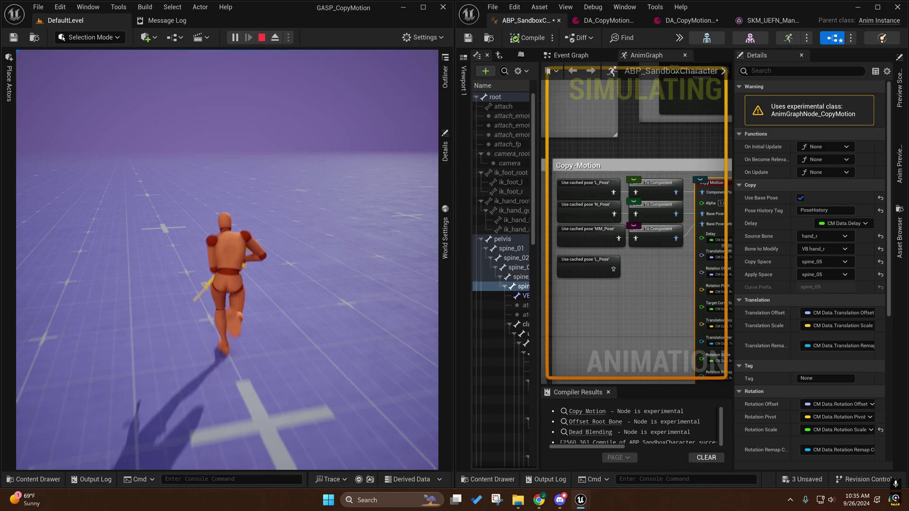
# Step: Toggle Copy Motion off and back on while the character moves with the rifle aimed, then run with it lowered
pyautogui.press('1')
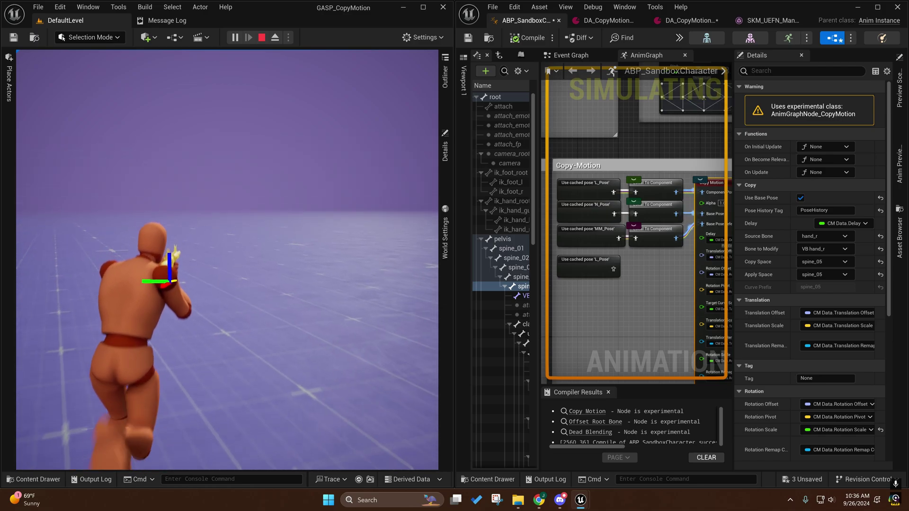
pyautogui.press('e')
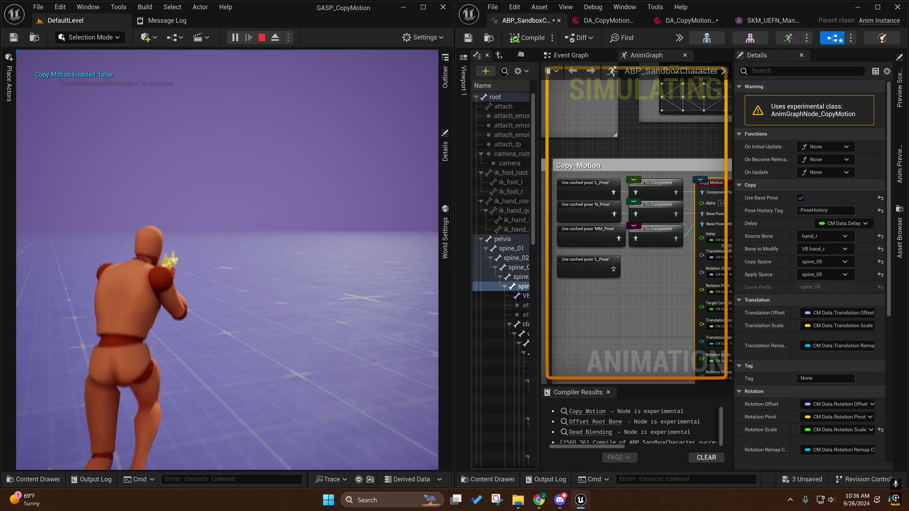
pyautogui.press('c')
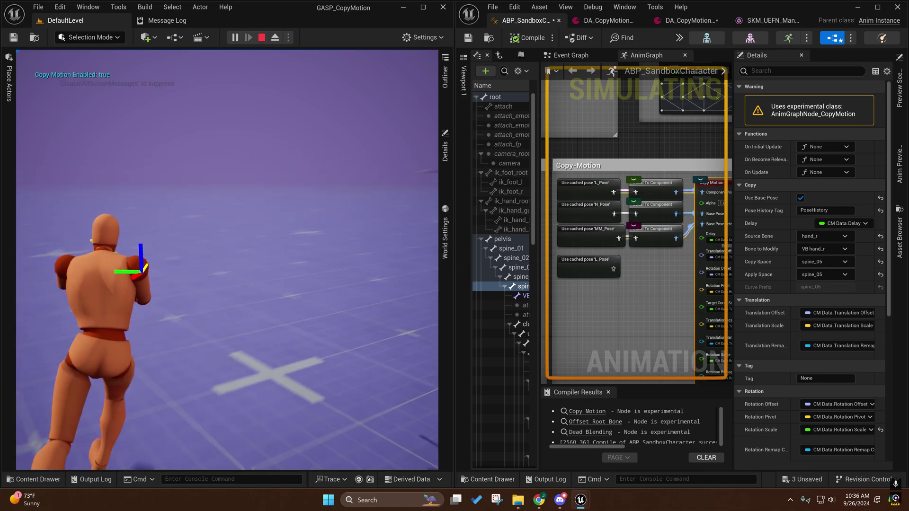
pyautogui.press('w')
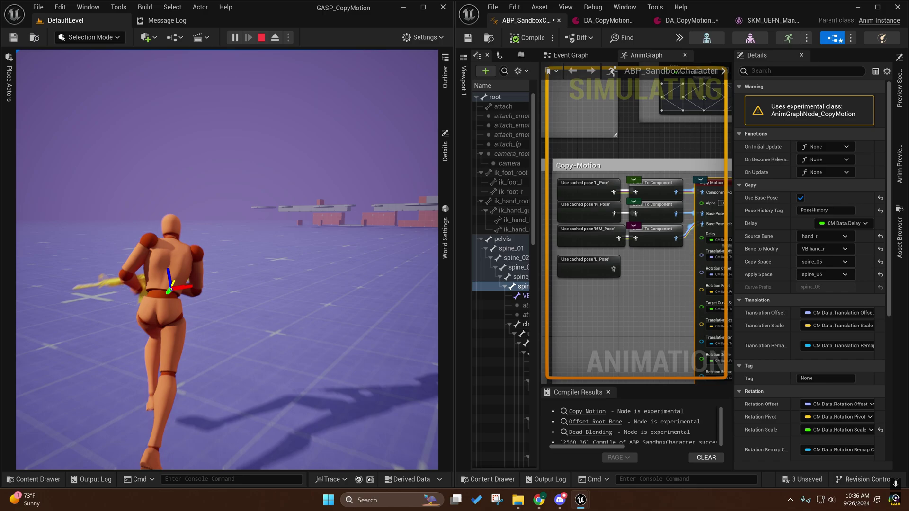
# Step: Examine the AnimGraph from the additive layering section through the cached poses to the Copy Motion node and its output
pyautogui.hotkey('shift', 'F1')
pyautogui.moveTo(599, 293); pyautogui.dragTo(728, 248, button='right')
pyautogui.moveTo(626, 275); pyautogui.dragTo(665, 244, button='right')
pyautogui.scroll(-2, 665, 243)
pyautogui.moveTo(607, 242); pyautogui.dragTo(627, 227, button='right')
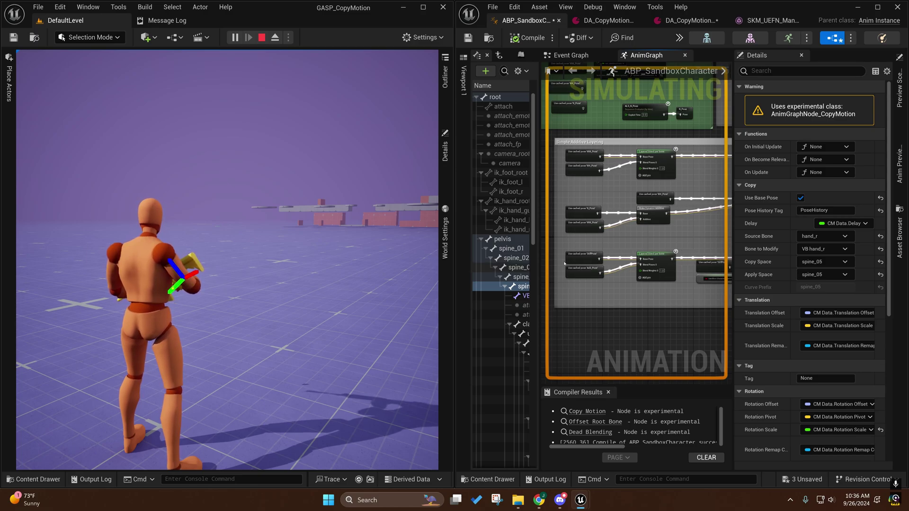
pyautogui.moveTo(692, 238); pyautogui.dragTo(581, 282, button='right')
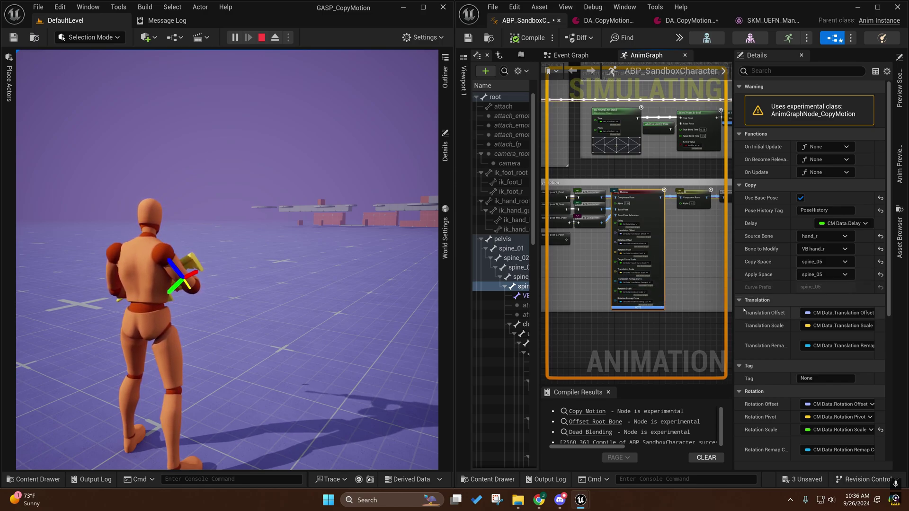
pyautogui.moveTo(665, 294); pyautogui.dragTo(698, 291, button='right')
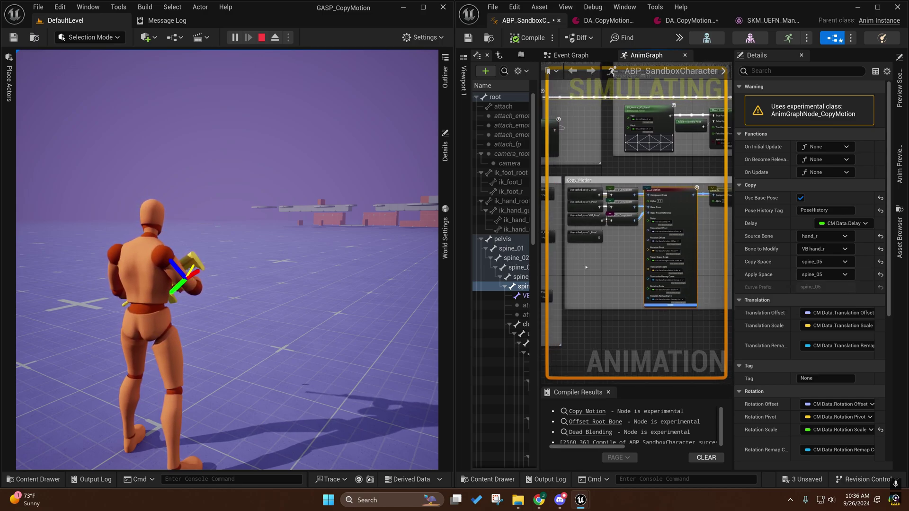
pyautogui.moveTo(691, 294); pyautogui.dragTo(628, 349, button='right')
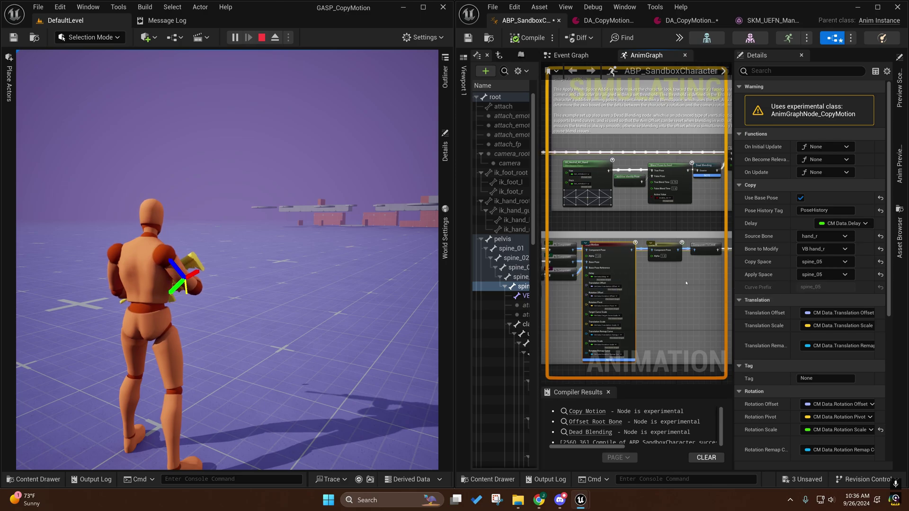
pyautogui.moveTo(686, 282)
pyautogui.mouseDown(button='right')
pyautogui.moveTo(657, 287)
pyautogui.moveTo(571, 256)
pyautogui.moveTo(726, 258)
pyautogui.mouseUp(button='right')
pyautogui.moveTo(689, 281); pyautogui.dragTo(563, 236, button='right')
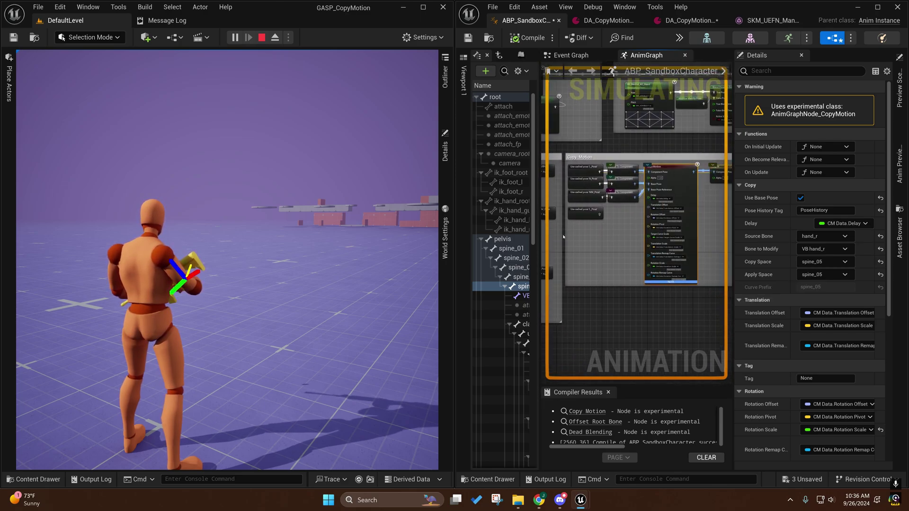
# Step: Move the unconnected 'L_Pose' cached pose node slightly lower in the Copy-Motion group and select the 'MM_Pose' cached pose node
pyautogui.moveTo(578, 213); pyautogui.dragTo(582, 228)
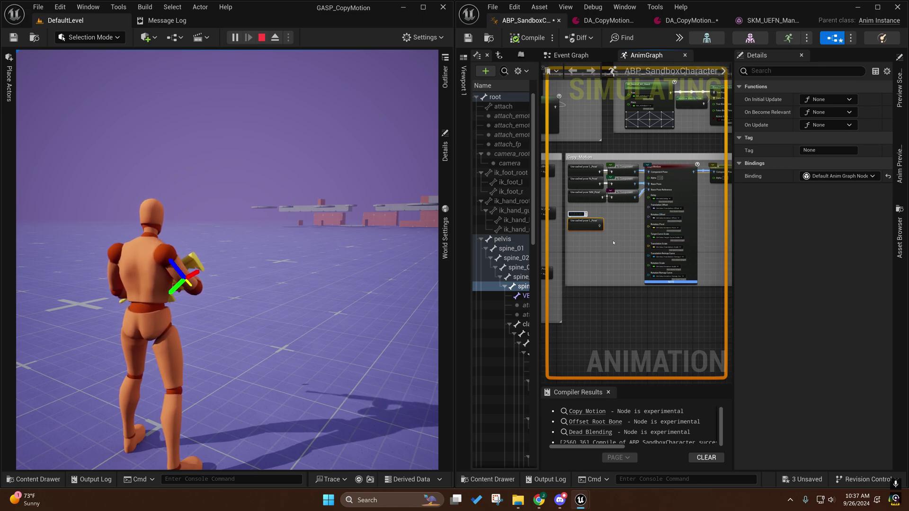
pyautogui.click(613, 242)
pyautogui.moveTo(590, 242); pyautogui.dragTo(607, 250, button='right')
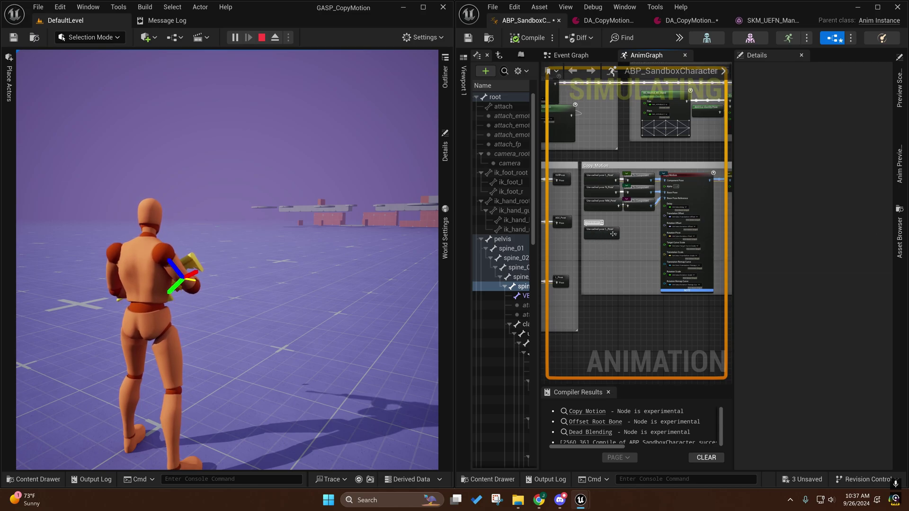
pyautogui.moveTo(615, 234); pyautogui.dragTo(637, 243)
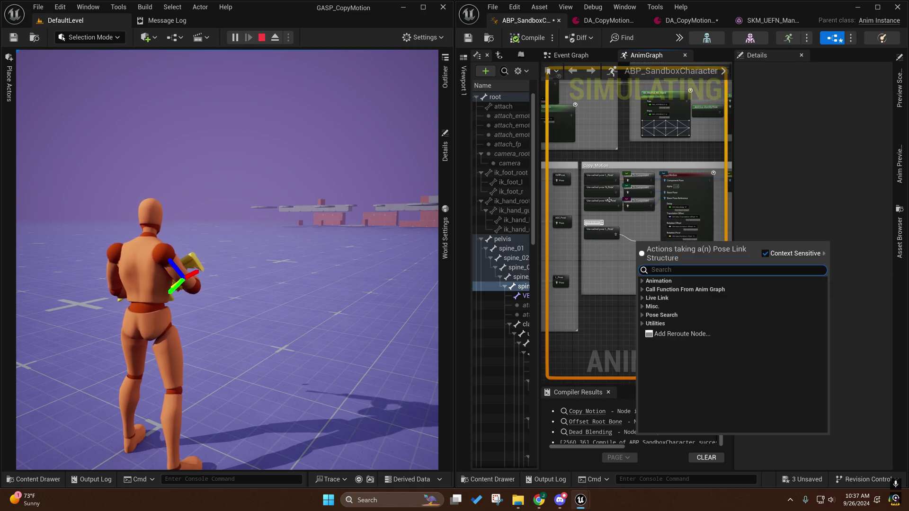
pyautogui.click(605, 200)
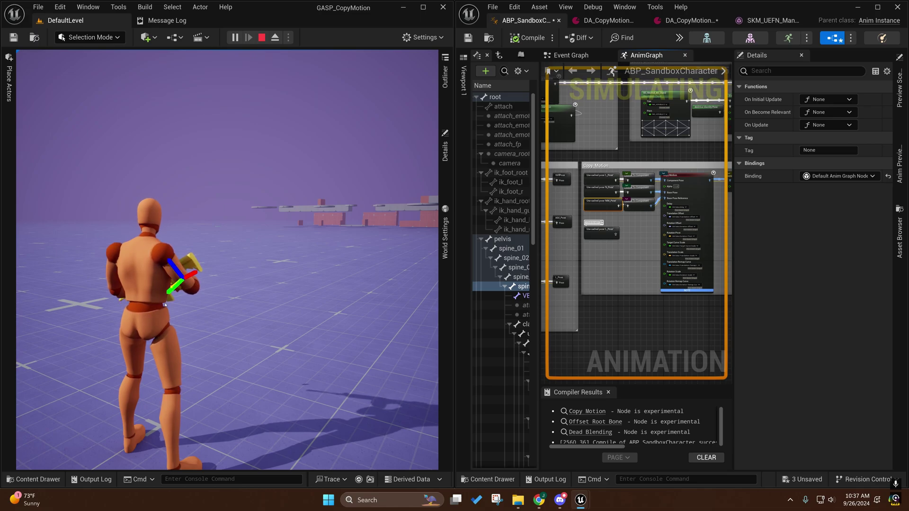
# Step: Run the character forward briefly with the rifle lowered in the play session and return to the editor
pyautogui.click(190, 287)
pyautogui.press('w')
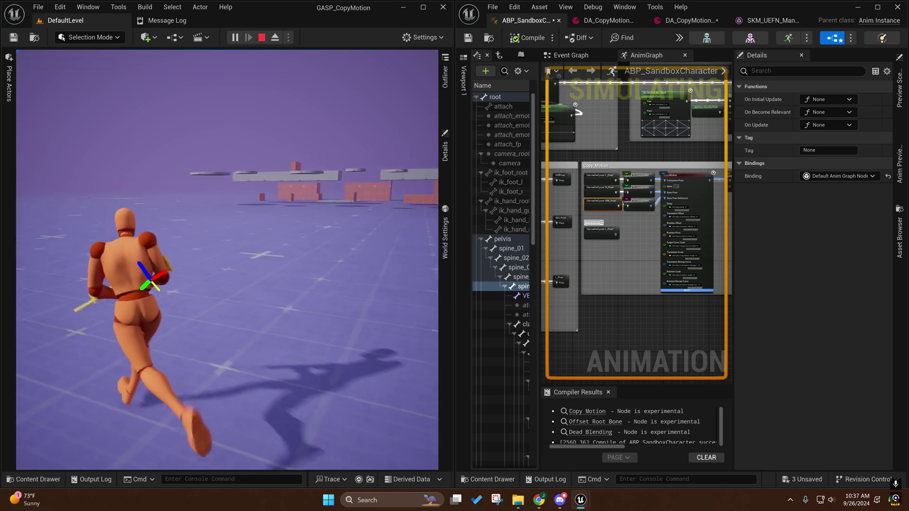
pyautogui.hotkey('shift', 'F1')
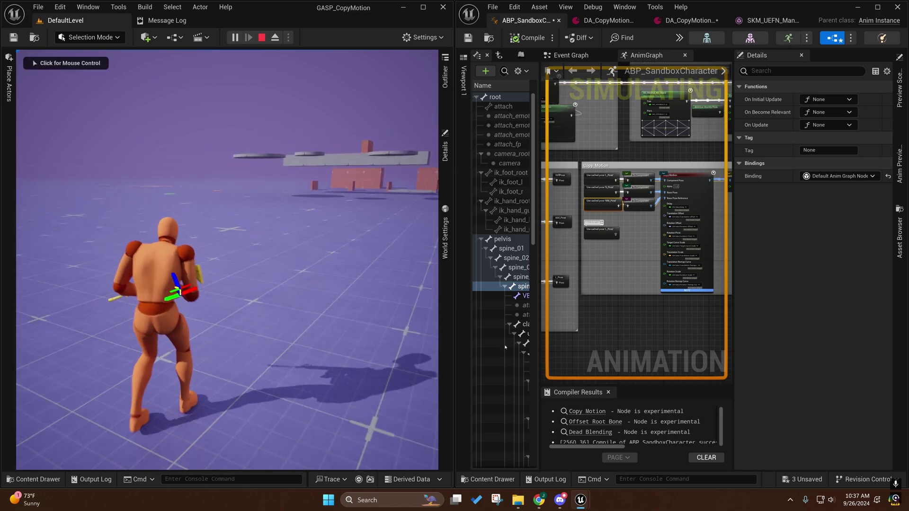
# Step: Examine the AnimGraph's additive layering section and the Copy-Motion group with its output
pyautogui.click(602, 269)
pyautogui.moveTo(602, 269); pyautogui.dragTo(729, 268, button='right')
pyautogui.moveTo(548, 246); pyautogui.dragTo(607, 238, button='right')
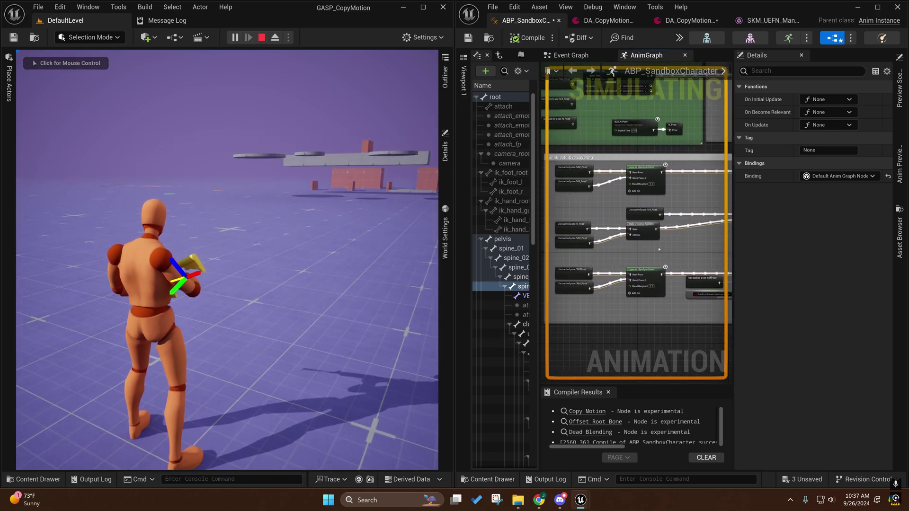
pyautogui.moveTo(630, 234); pyautogui.dragTo(602, 259)
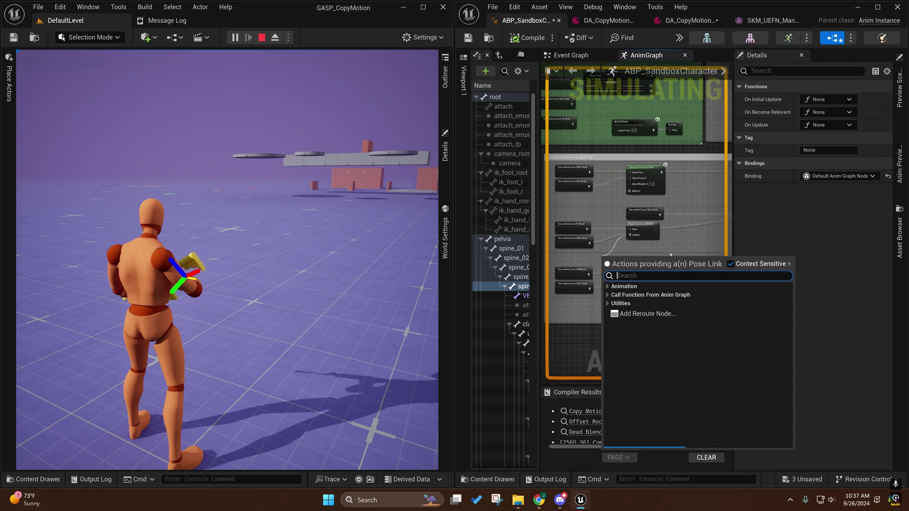
pyautogui.moveTo(600, 256); pyautogui.dragTo(538, 269, button='right')
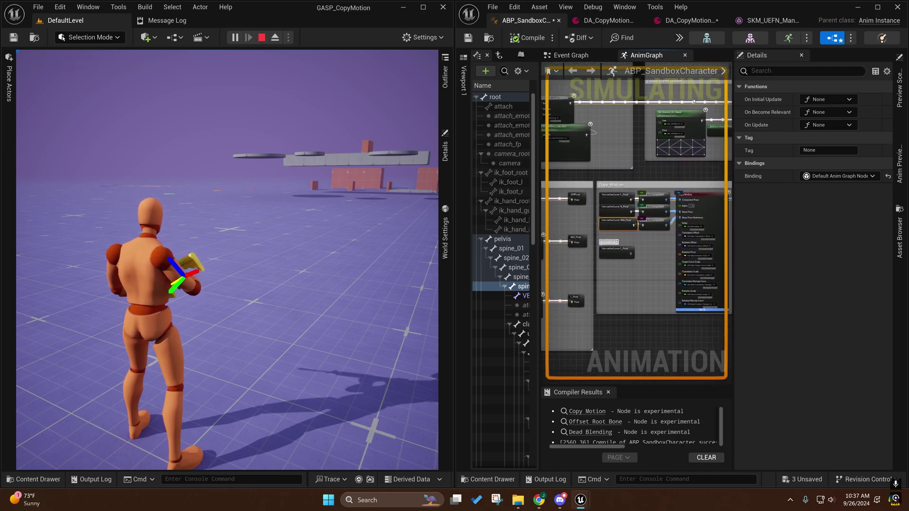
pyautogui.moveTo(651, 134); pyautogui.dragTo(584, 240, button='right')
# Step: Maximize the animation blueprint editor and inspect the Copy Motion node's source bone, bone to modify and space settings
pyautogui.click(877, 7)
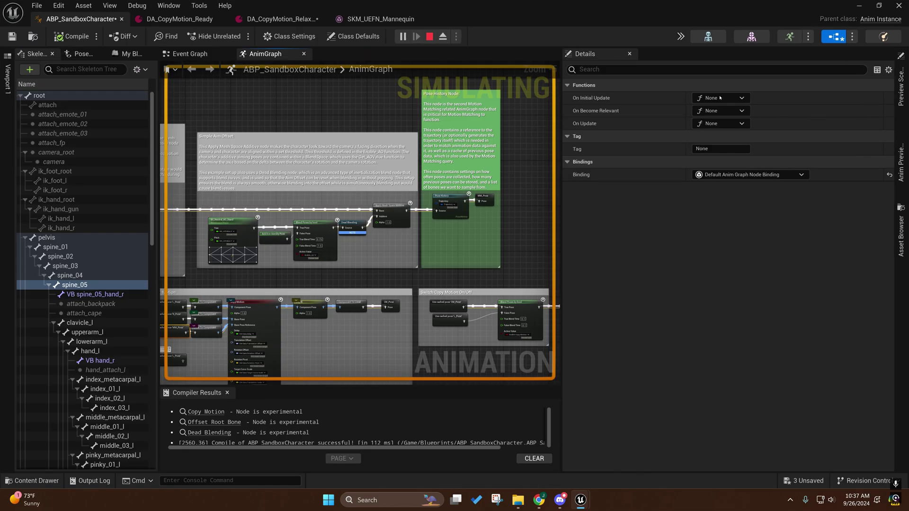
pyautogui.moveTo(283, 183); pyautogui.dragTo(364, 130, button='right')
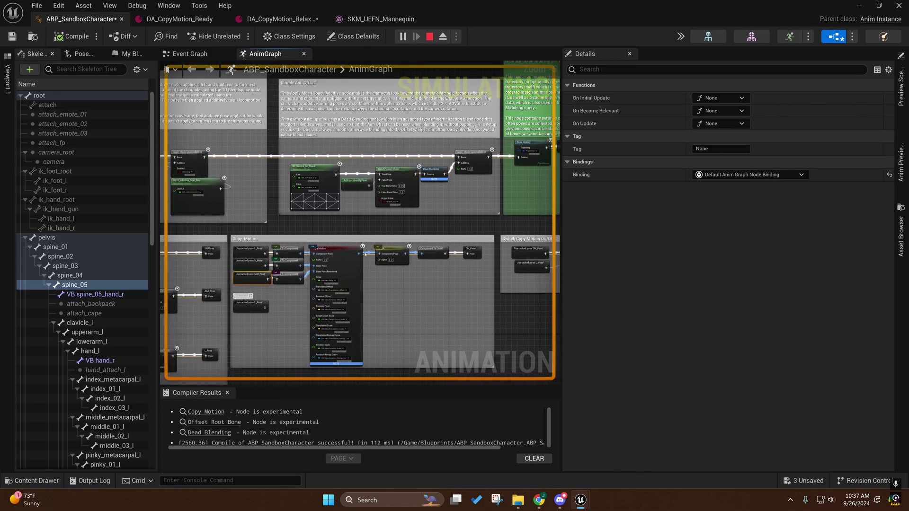
pyautogui.click(342, 250)
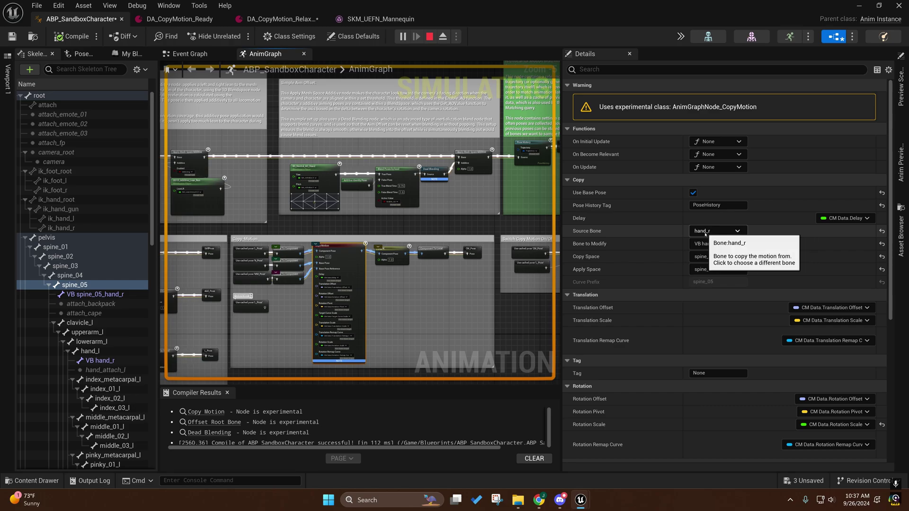
pyautogui.moveTo(545, 218); pyautogui.dragTo(384, 242, button='right')
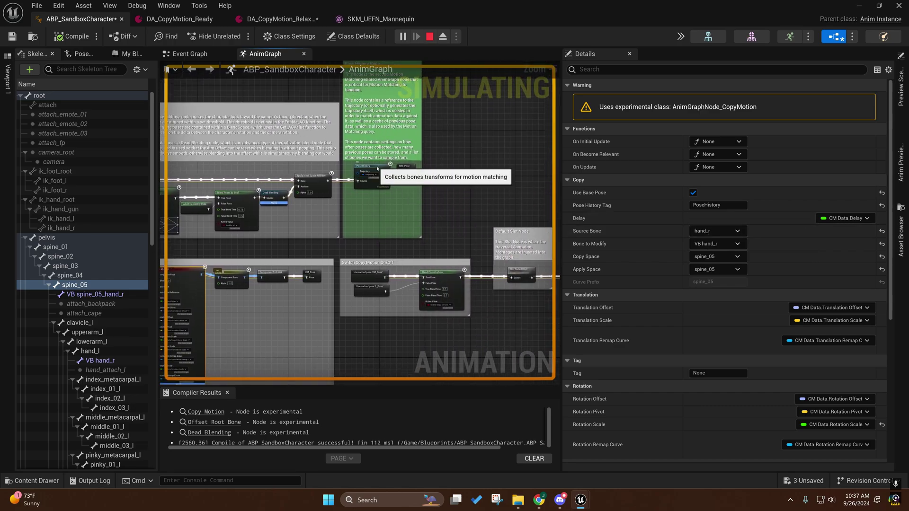
# Step: Delete the 'VB spine_05_hand_r' entry from the Pose History node's Collected Bones
pyautogui.click(373, 175)
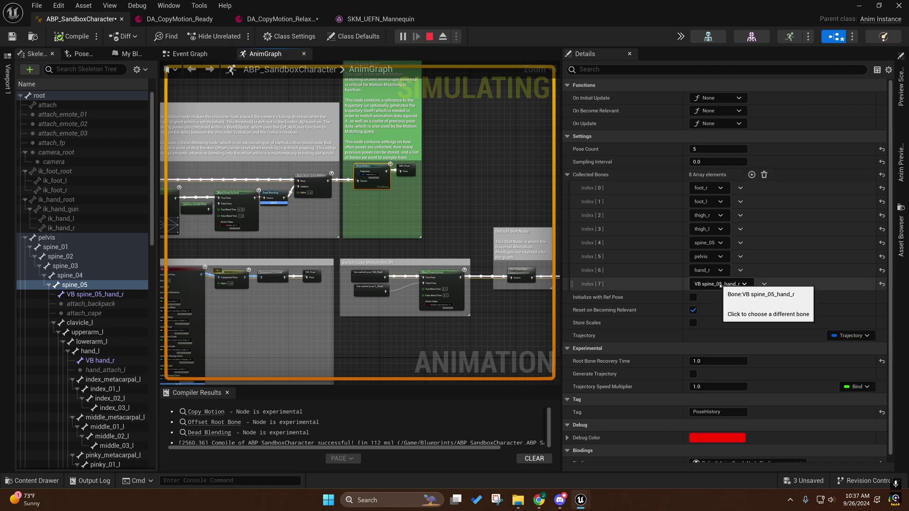
pyautogui.click(762, 284)
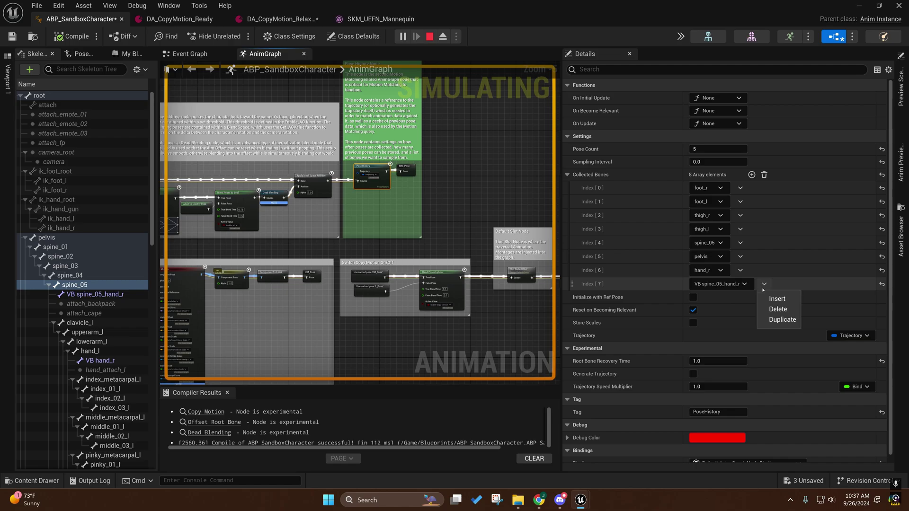
pyautogui.click(776, 307)
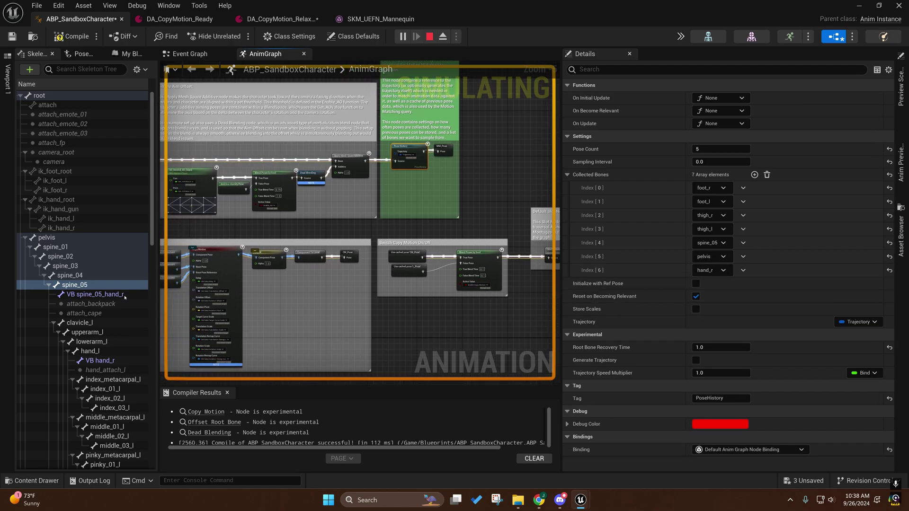
# Step: Delete the virtual bone 'VB spine_05_hand_r' from the skeleton and select the spine_05 bone
pyautogui.rightClick(72, 295)
pyautogui.click(92, 315)
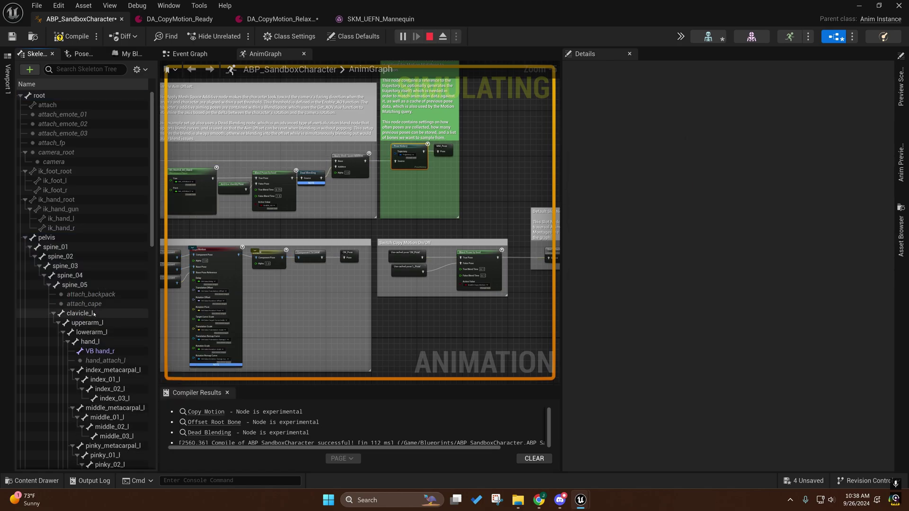
pyautogui.click(75, 284)
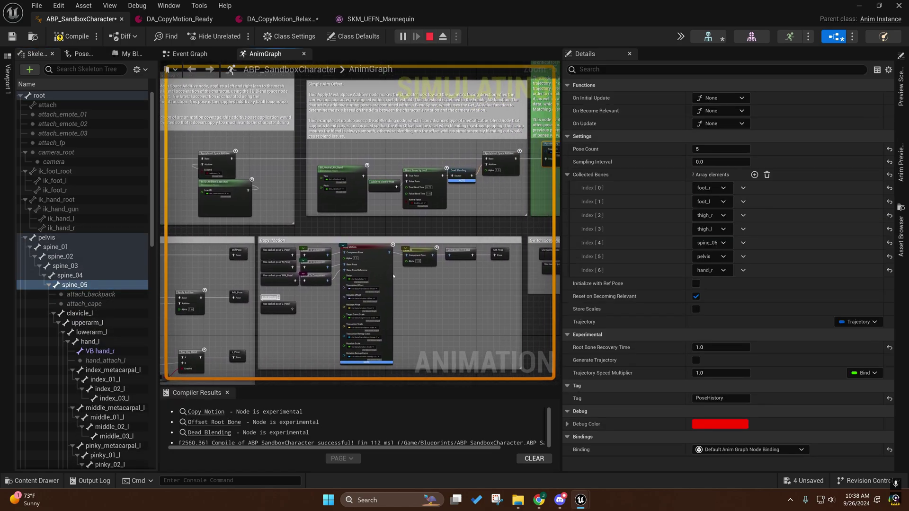
# Step: Compare the Copy Motion node's bone and pose history tag settings with the Pose History node's Collected Bones
pyautogui.click(392, 275)
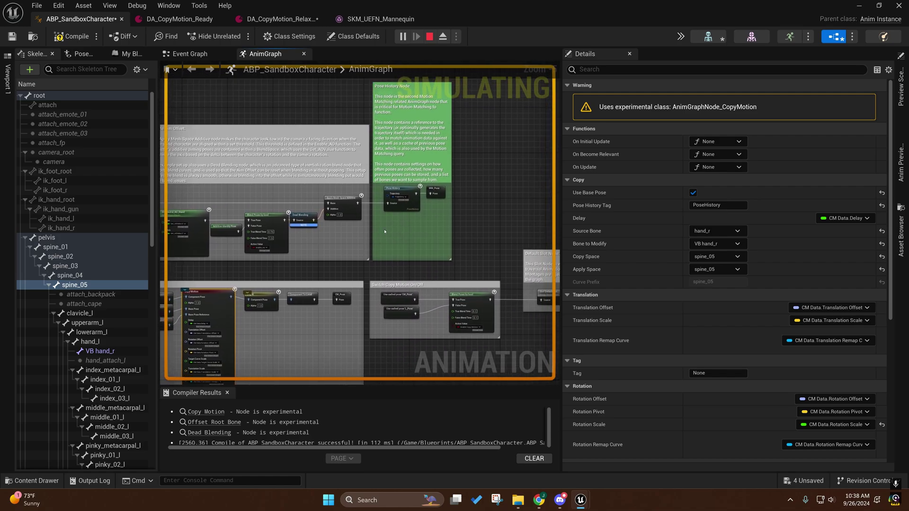
pyautogui.click(400, 197)
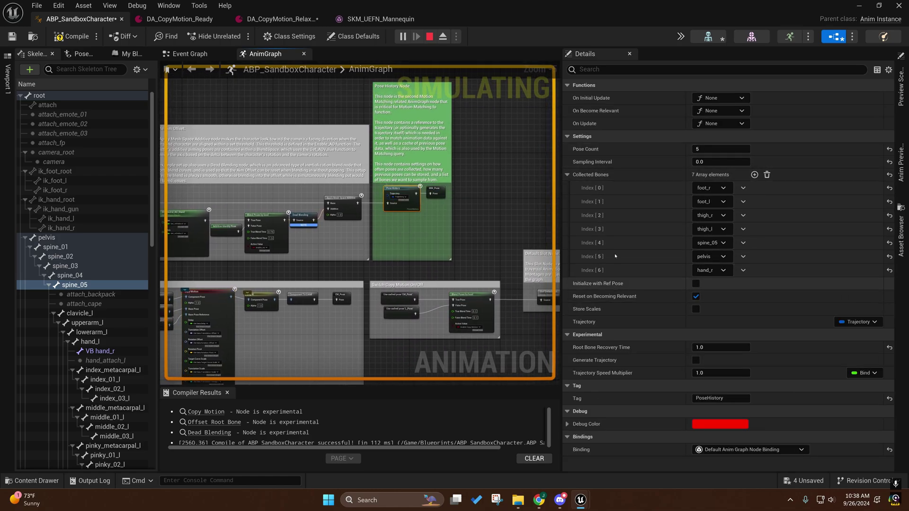
pyautogui.moveTo(305, 299); pyautogui.dragTo(497, 259, button='right')
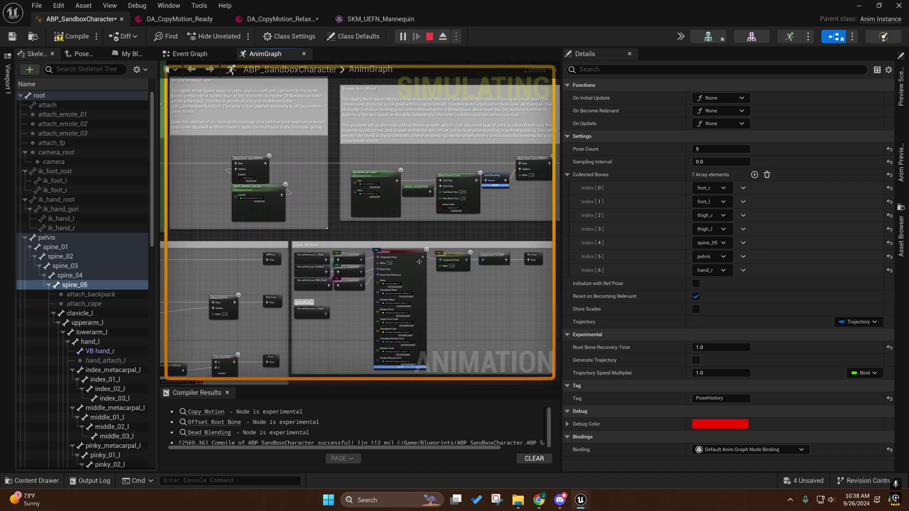
pyautogui.click(409, 273)
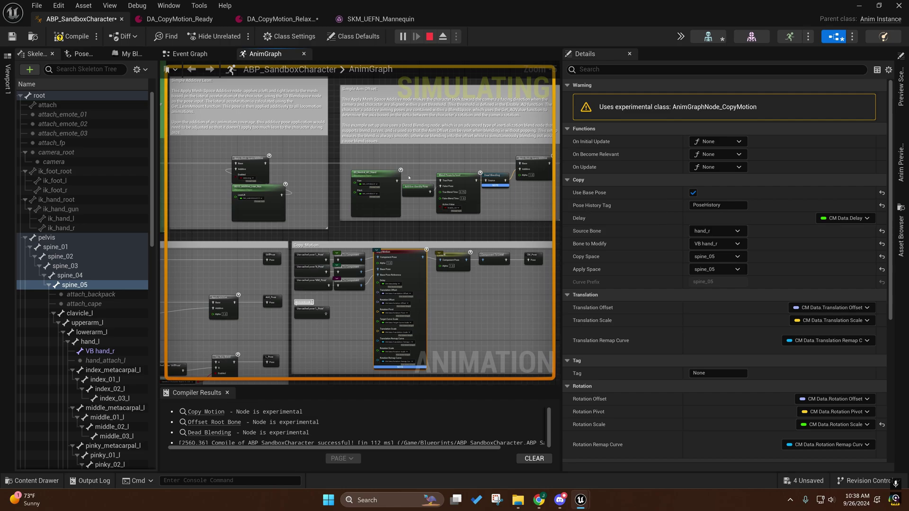
pyautogui.moveTo(434, 239)
pyautogui.mouseDown(button='right')
pyautogui.moveTo(402, 225)
pyautogui.moveTo(364, 243)
pyautogui.mouseUp(button='right')
pyautogui.moveTo(484, 221)
pyautogui.mouseDown(button='right')
pyautogui.moveTo(456, 238)
pyautogui.moveTo(382, 241)
pyautogui.mouseUp(button='right')
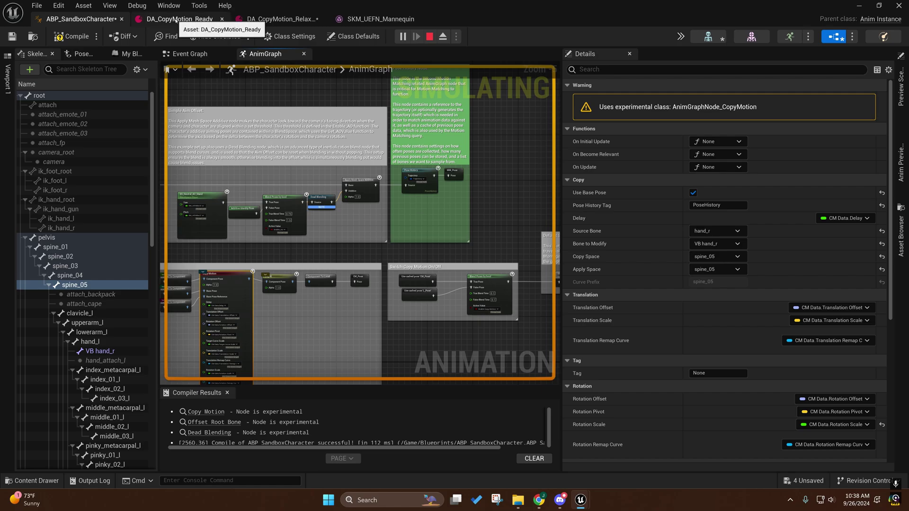
pyautogui.click(435, 190)
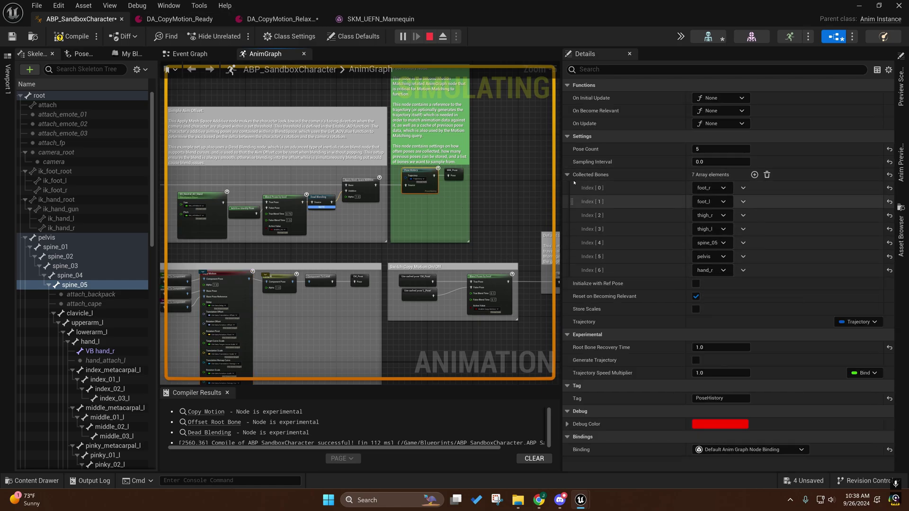
# Step: Review the relaxed Copy Motion data asset and reset the Translation Offset in DA_CopyMotion_Ready to its default
pyautogui.click(281, 19)
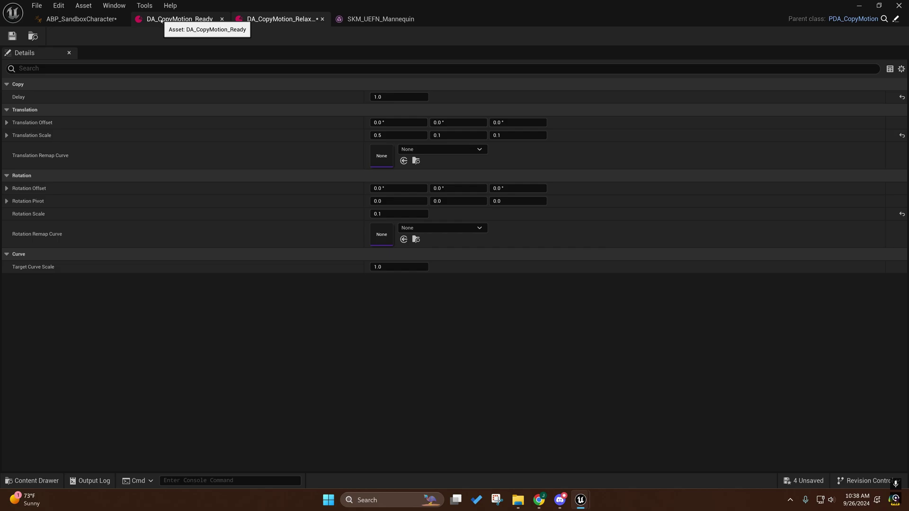
pyautogui.click(81, 19)
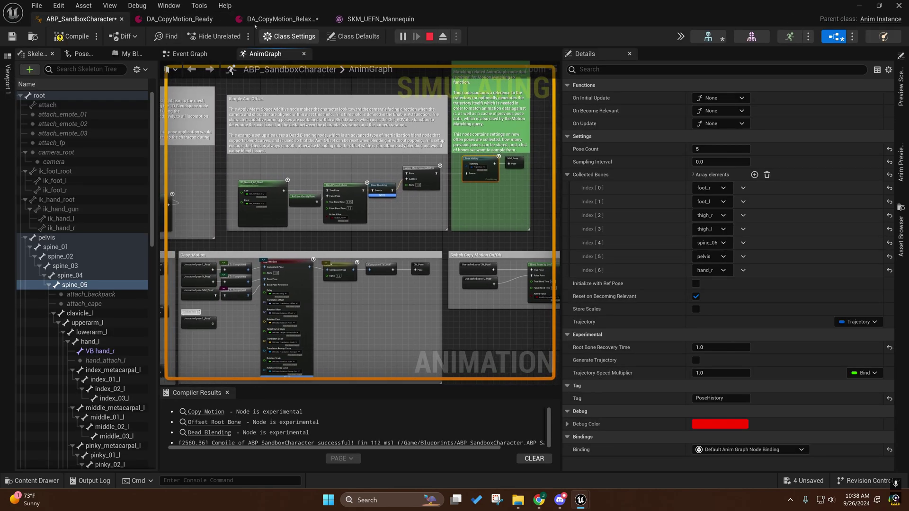
pyautogui.click(180, 19)
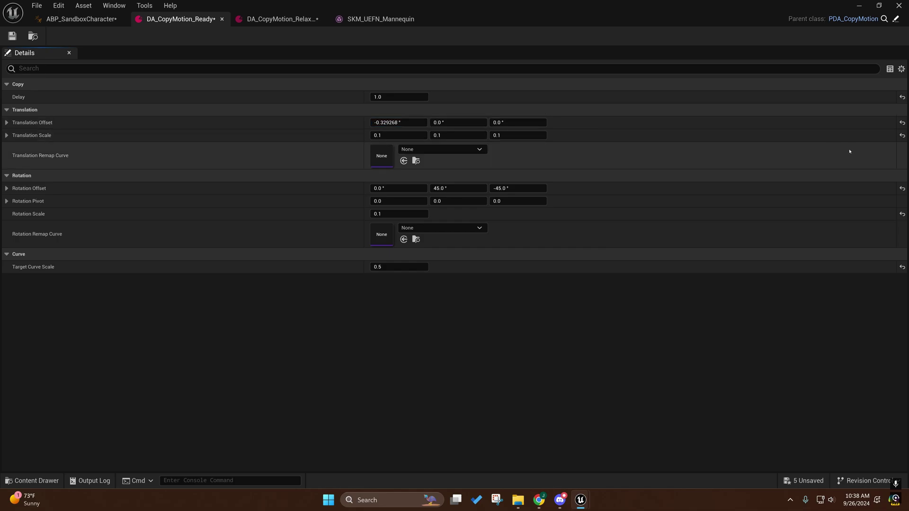
pyautogui.click(902, 123)
# Step: Compile the ABP_SandboxCharacter animation blueprint
pyautogui.click(70, 15)
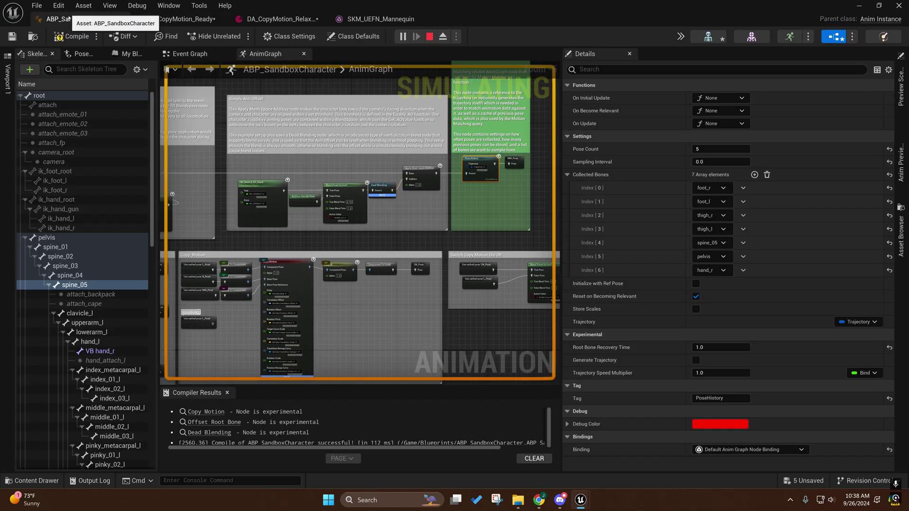
pyautogui.click(66, 36)
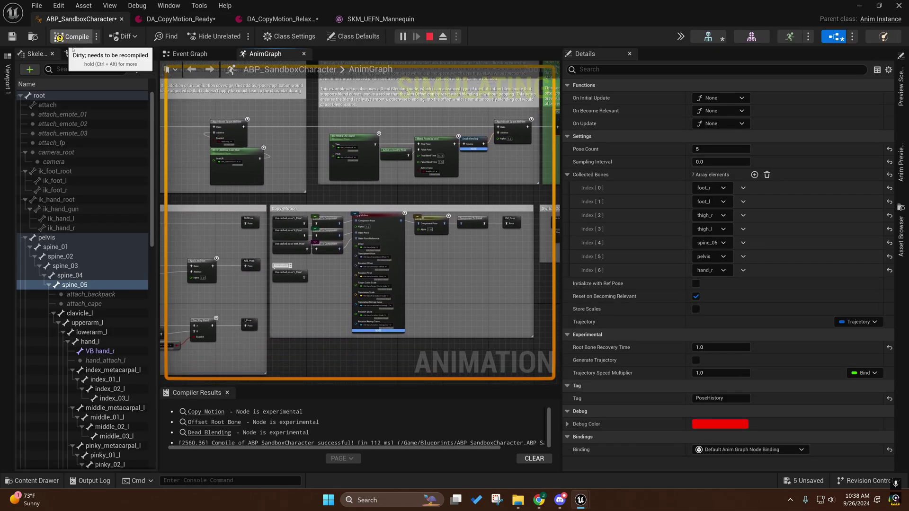
pyautogui.moveTo(338, 271); pyautogui.dragTo(371, 271, button='right')
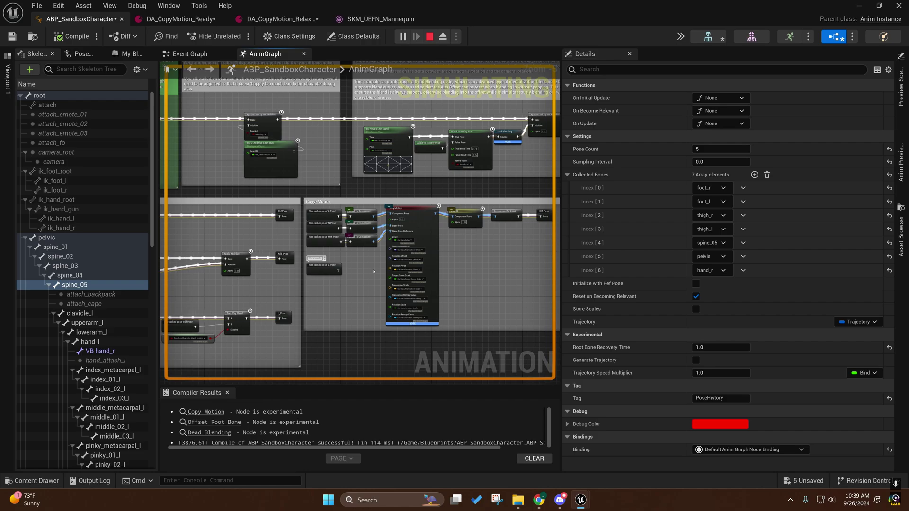
# Step: Examine the Copy Motion node's component-space inputs and trace them back through the additive layering section to the rifle pose nodes
pyautogui.click(393, 218)
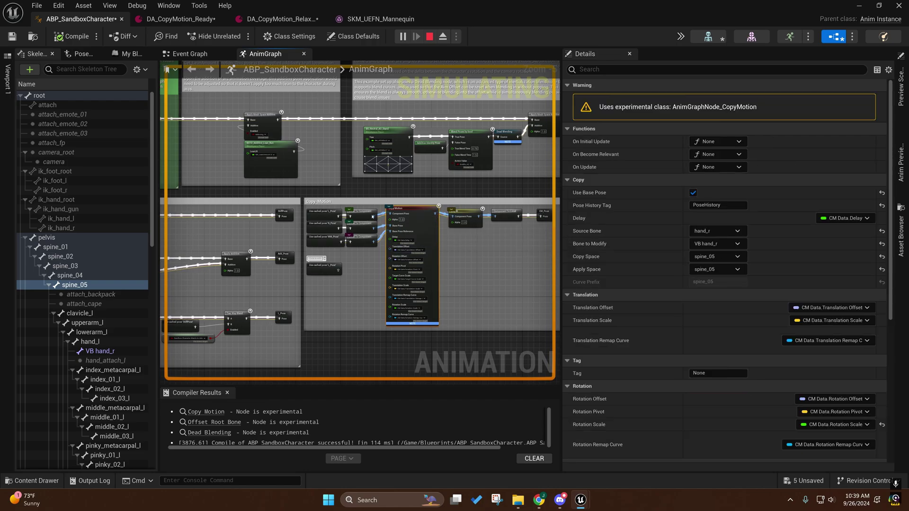
pyautogui.click(373, 217)
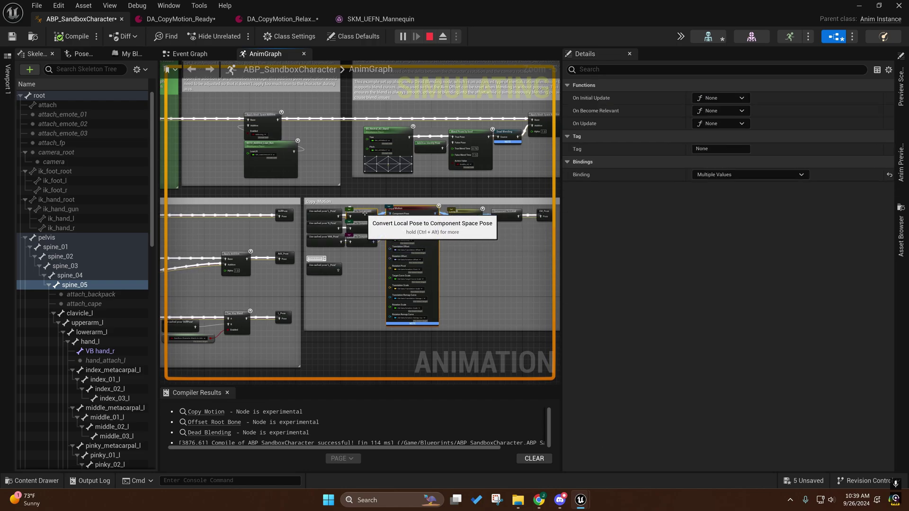
pyautogui.click(495, 267)
pyautogui.moveTo(480, 274); pyautogui.dragTo(499, 291, button='right')
pyautogui.moveTo(362, 303); pyautogui.dragTo(506, 285, button='right')
pyautogui.moveTo(402, 293); pyautogui.dragTo(462, 299, button='right')
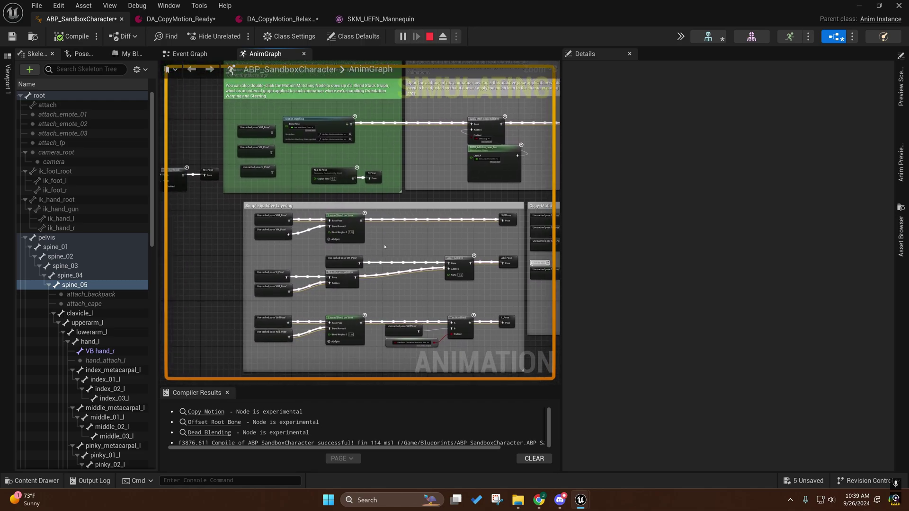
pyautogui.moveTo(436, 226); pyautogui.dragTo(513, 267, button='right')
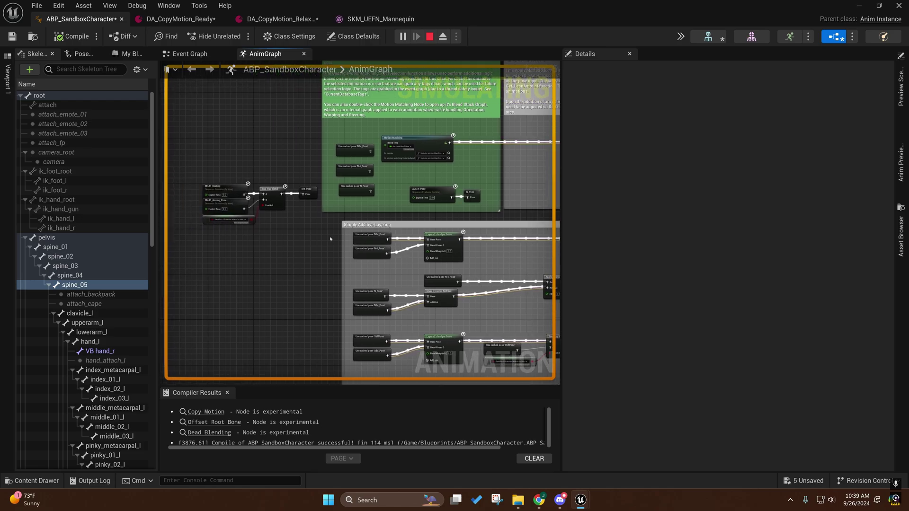
# Step: Move the M4A1 pose nodes, with their aim switch and saved cached pose, to just below the Copy-Motion group
pyautogui.moveTo(330, 238); pyautogui.dragTo(325, 208, button='right')
pyautogui.moveTo(318, 212); pyautogui.dragTo(318, 212)
pyautogui.moveTo(318, 212); pyautogui.dragTo(234, 171, button='right')
pyautogui.moveTo(239, 118); pyautogui.dragTo(414, 328)
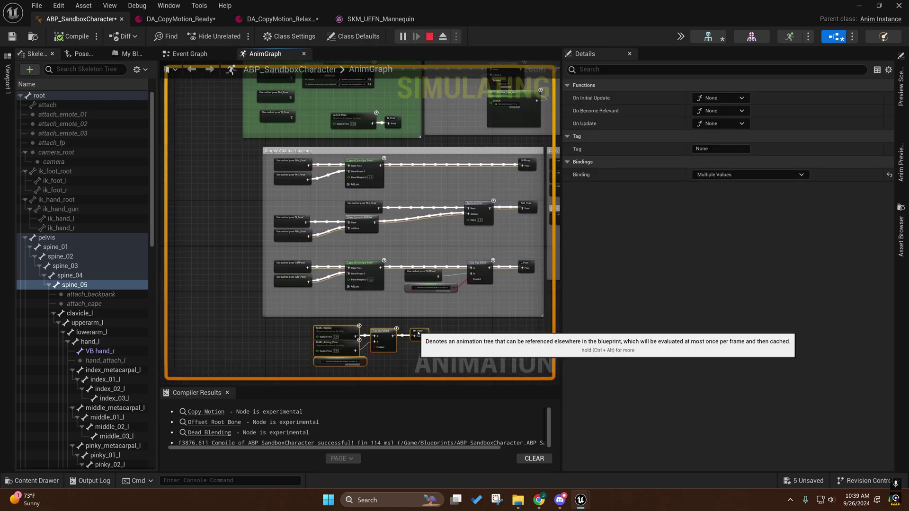
pyautogui.moveTo(414, 328); pyautogui.dragTo(308, 292, button='right')
pyautogui.moveTo(308, 292); pyautogui.dragTo(515, 251)
pyautogui.moveTo(497, 278); pyautogui.dragTo(463, 297, button='right')
pyautogui.moveTo(394, 270); pyautogui.dragTo(432, 273, button='right')
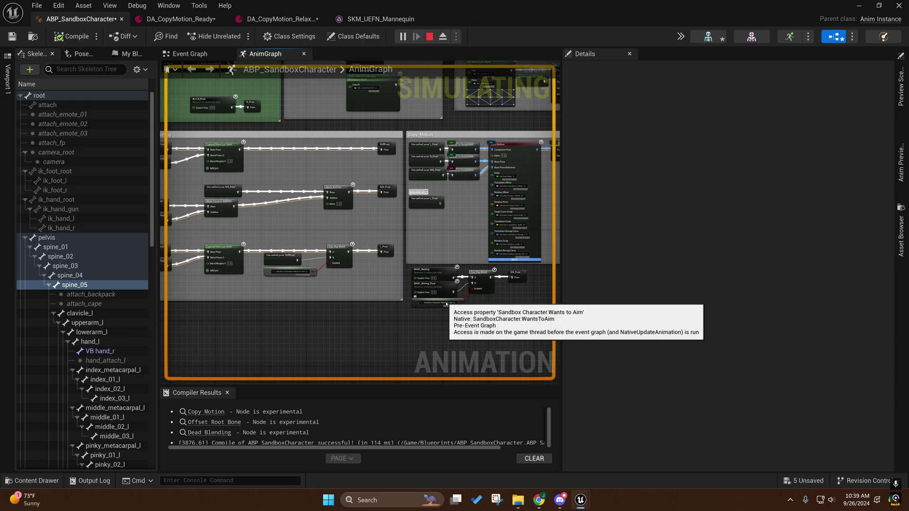
# Step: Inspect the 'M4A1_Aiming_Pose' and 'M4A1_Resting' sequence evaluators and select the whole group of rifle pose nodes
pyautogui.click(431, 284)
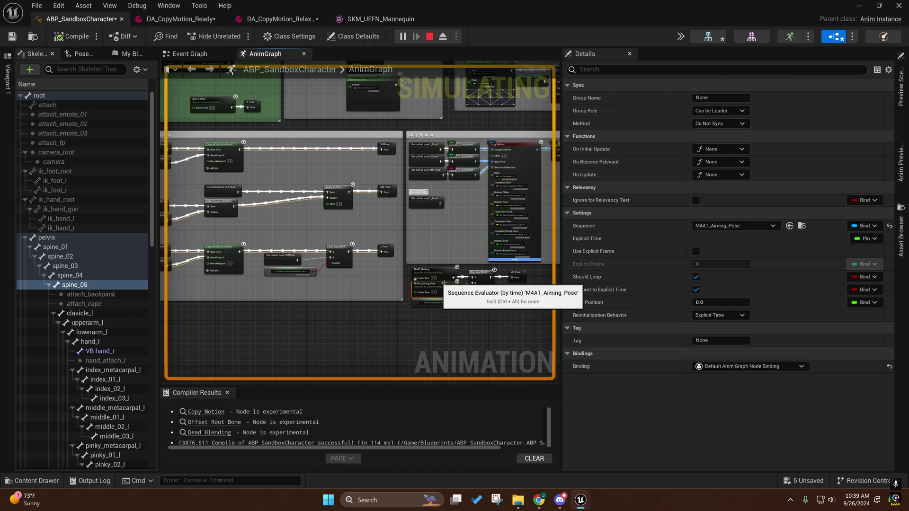
pyautogui.click(412, 278)
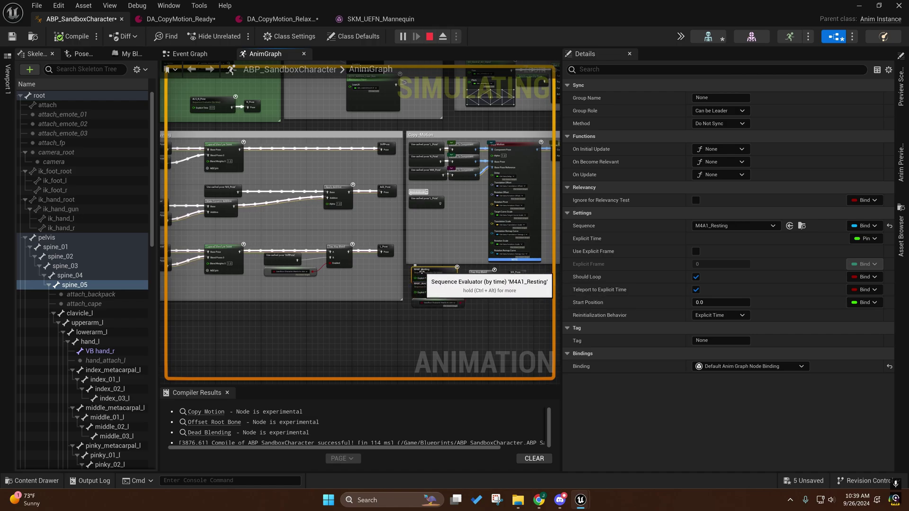
pyautogui.moveTo(370, 288)
pyautogui.mouseDown(button='right')
pyautogui.moveTo(385, 294)
pyautogui.moveTo(356, 292)
pyautogui.mouseUp(button='right')
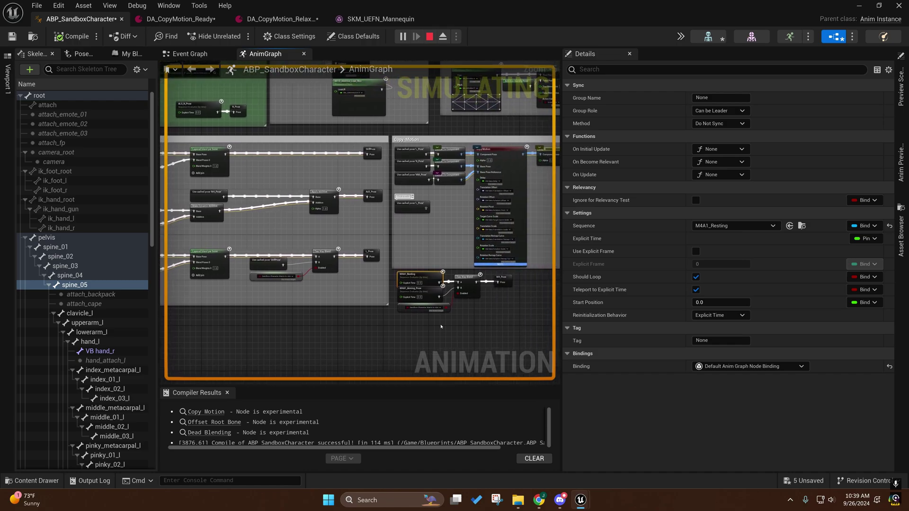
pyautogui.moveTo(509, 275); pyautogui.dragTo(508, 295)
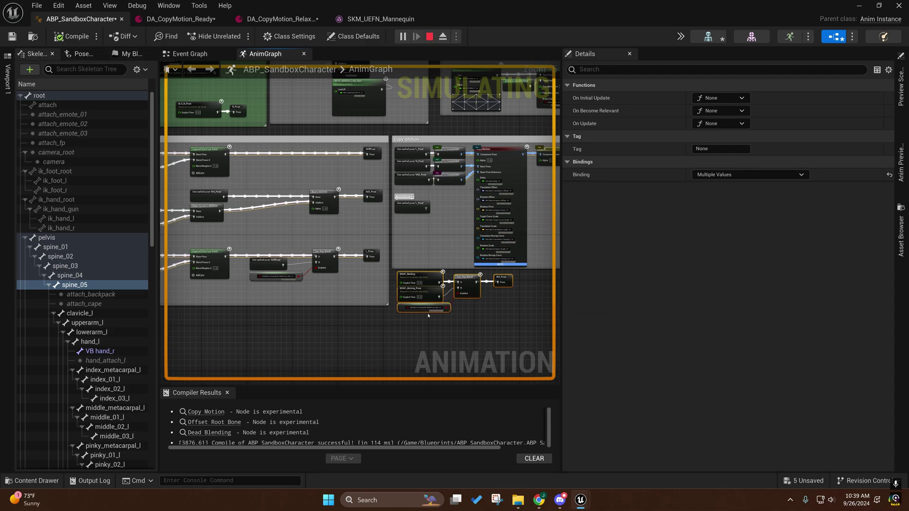
pyautogui.moveTo(430, 333); pyautogui.dragTo(464, 327, button='right')
pyautogui.moveTo(442, 227); pyautogui.dragTo(468, 280, button='right')
pyautogui.moveTo(328, 196); pyautogui.dragTo(264, 172, button='right')
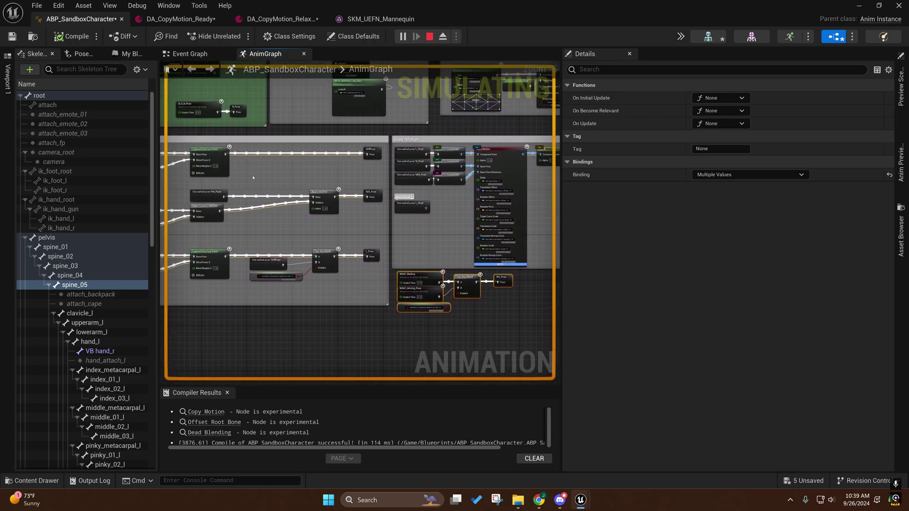